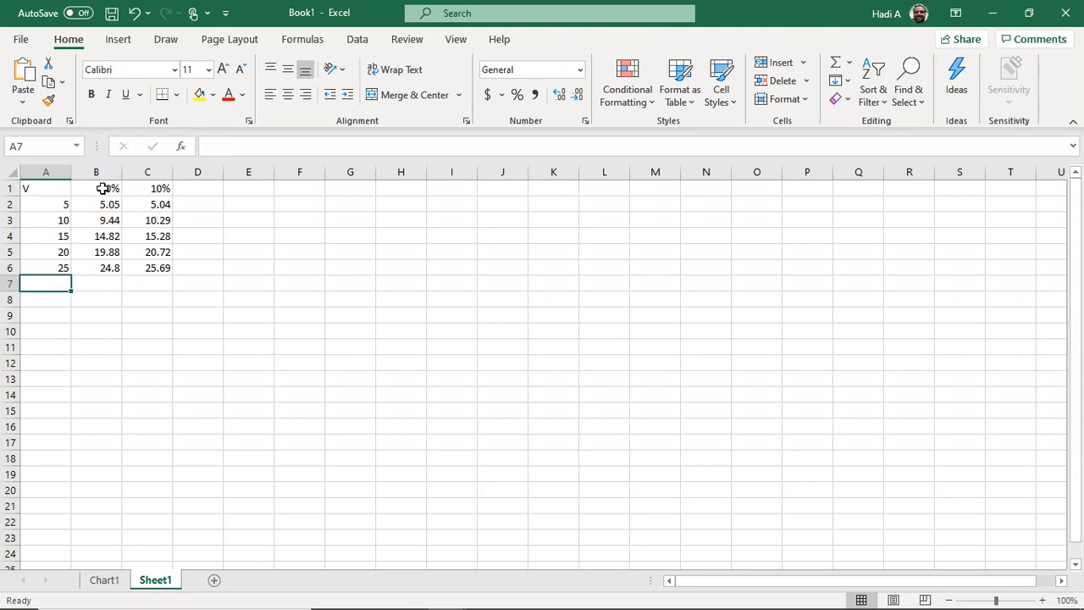
Step: Change the headers in A1, B1 and C1 to "V soln", "mass 0%" and "mass 10%"
click(100, 188)
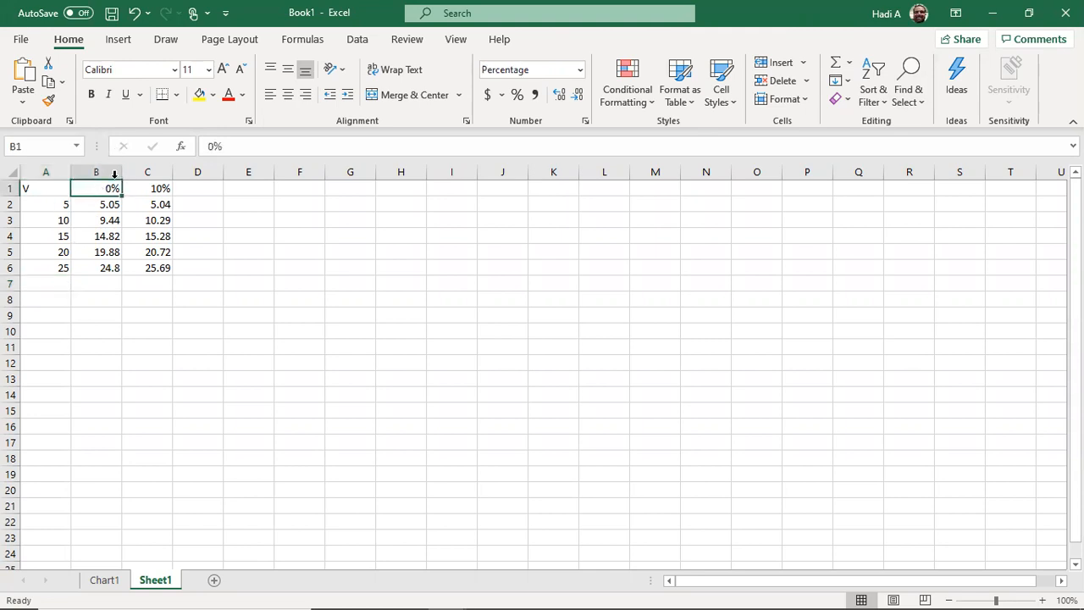
click(205, 146)
text(mass)
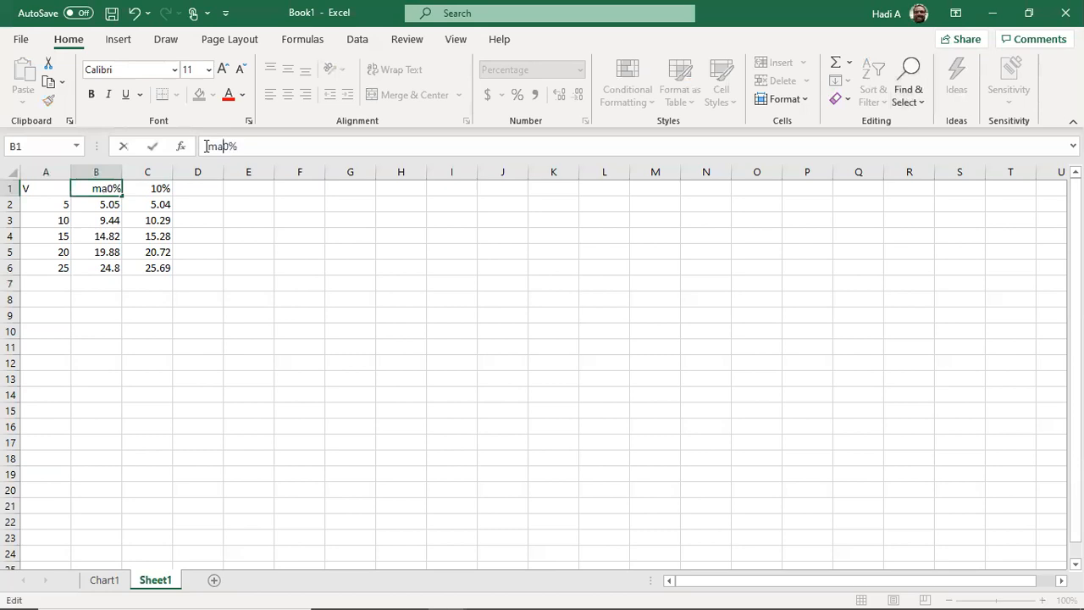
click(48, 186)
click(218, 147)
text(soln)
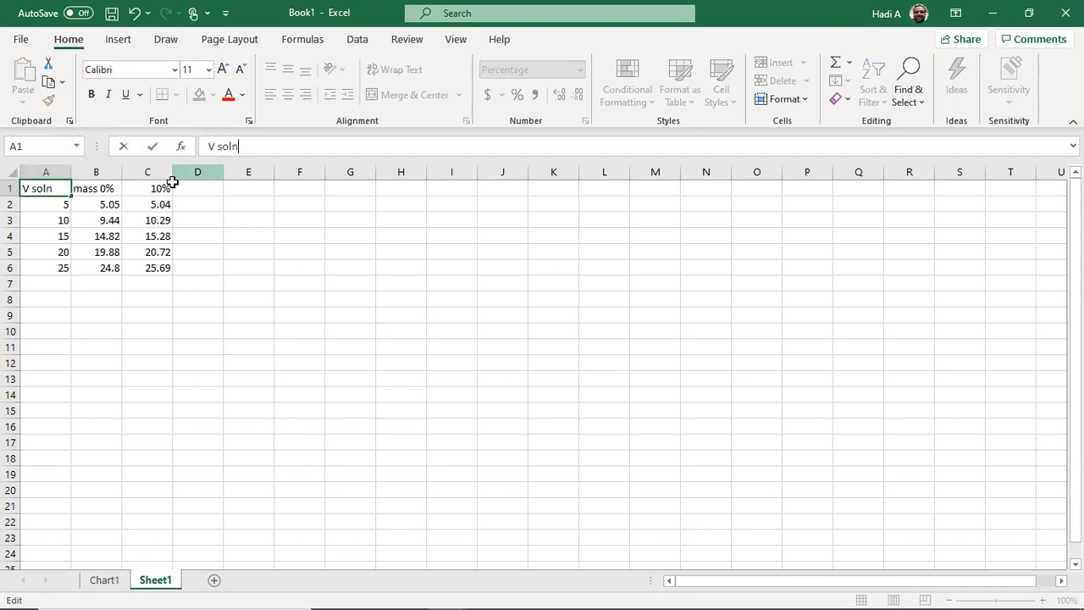
click(157, 187)
click(208, 146)
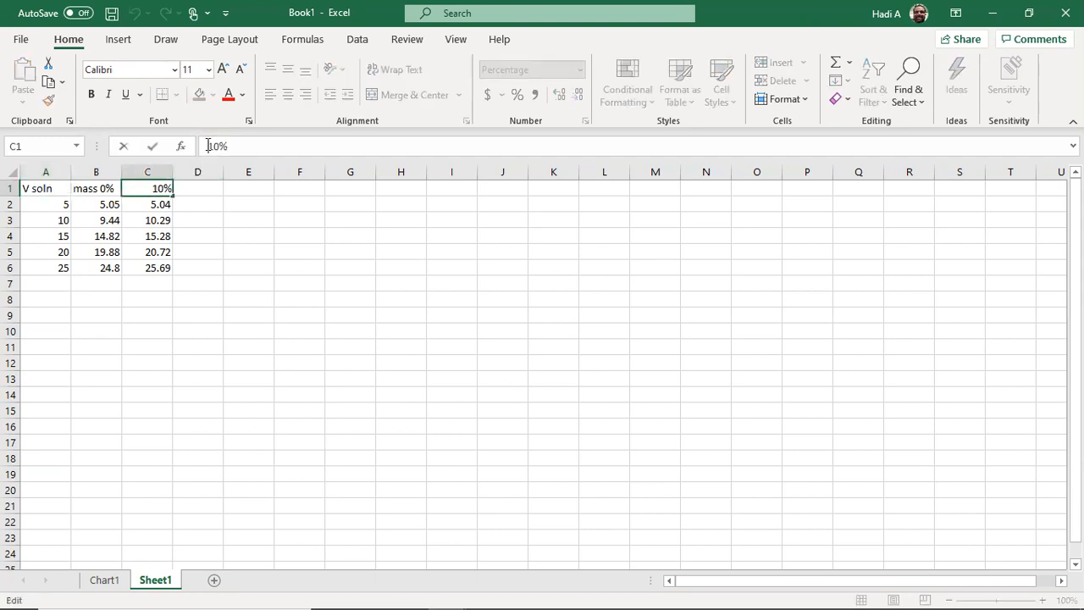
text(mass)
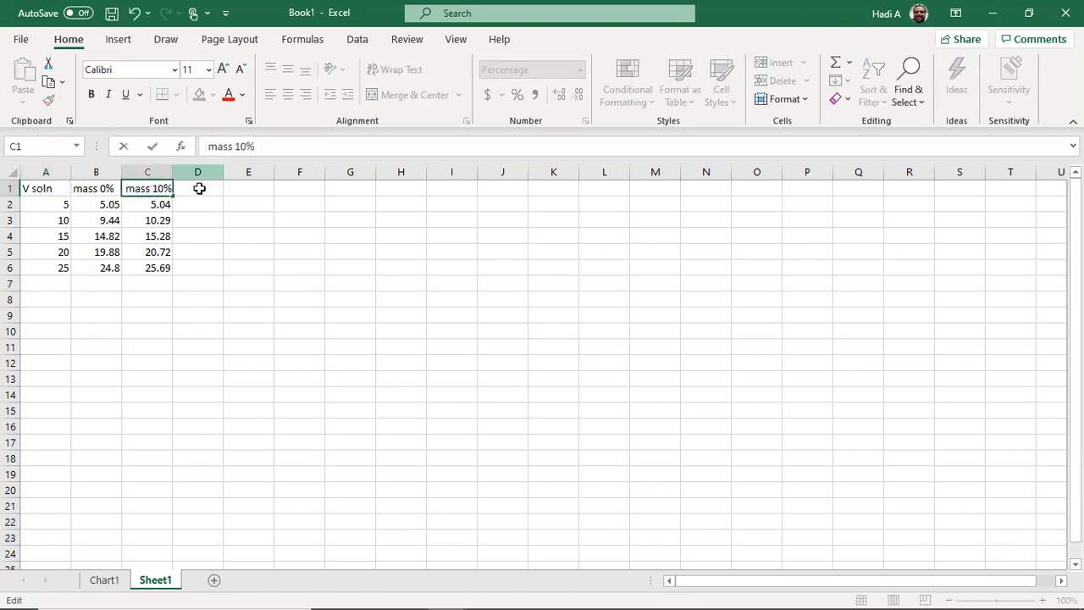
Step: Enter the column headers "mass 20%" in D1 and "mass 30%" in E1
click(201, 195)
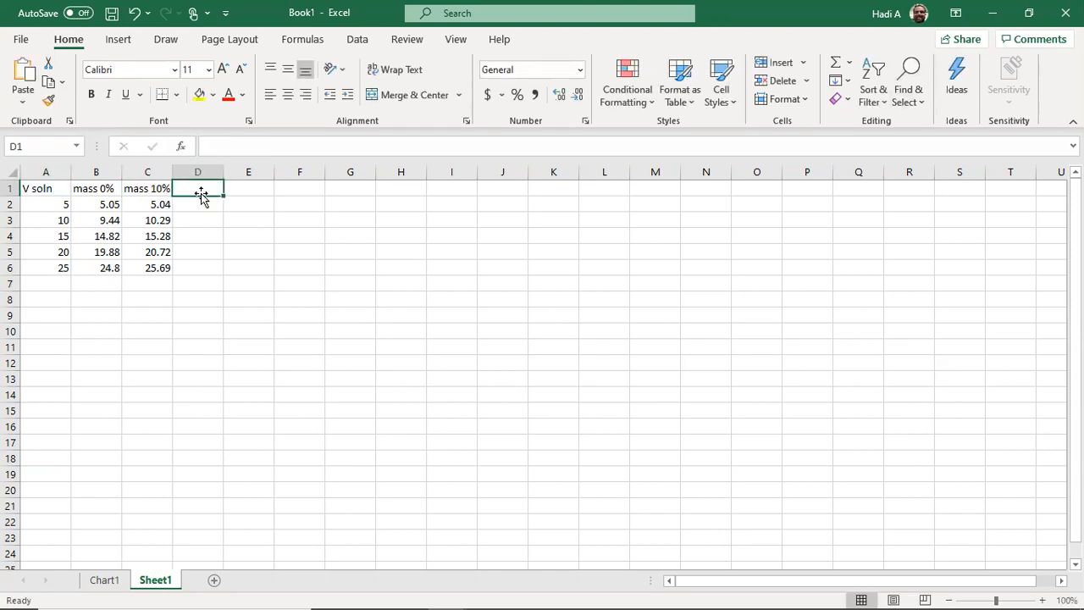
text(mass)
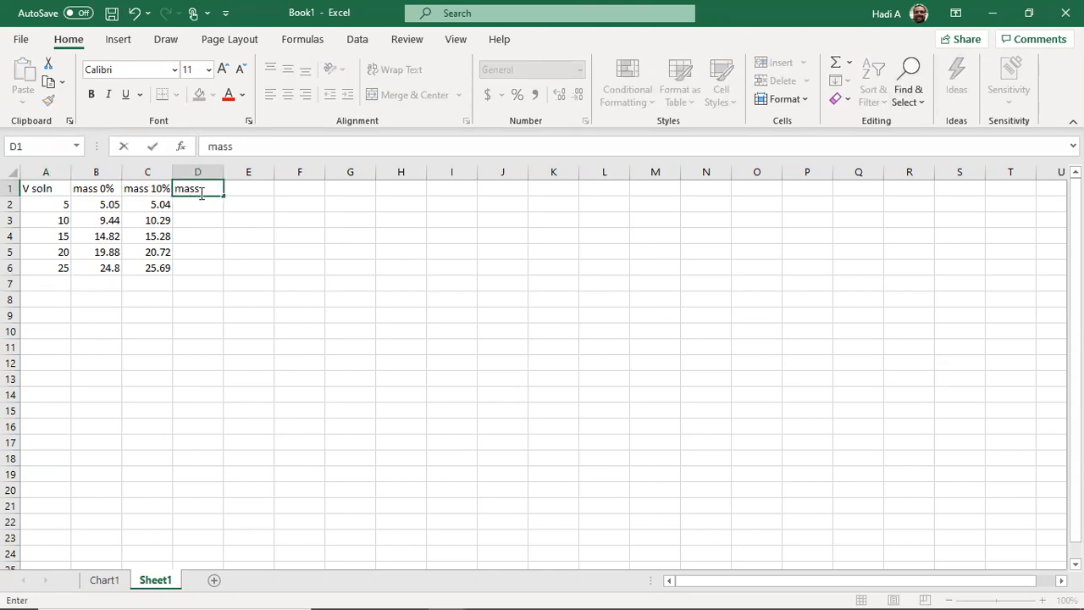
text( 20%)
click(243, 210)
click(242, 187)
text(mass 30%)
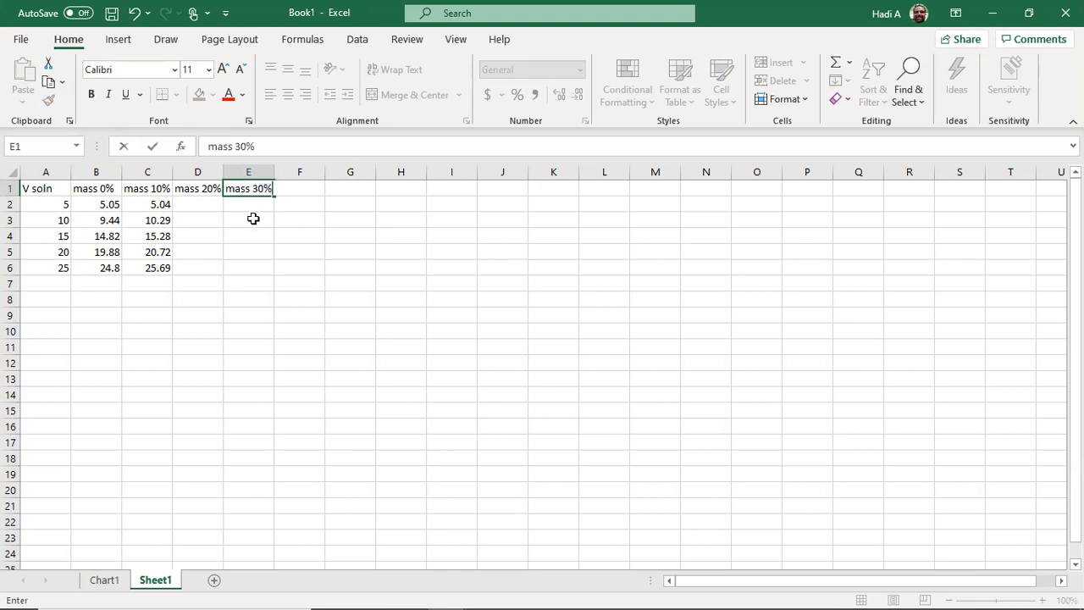
key(Return)
Step: Enter the column headers "mass 40%" in F1 and "mass 50 %" in G1
click(294, 187)
text(mass)
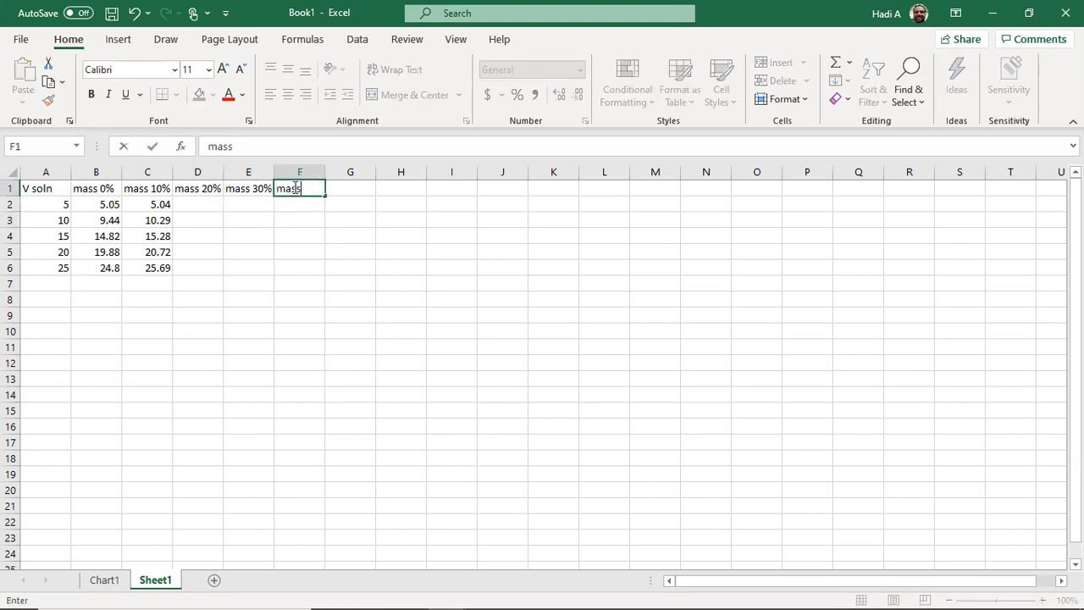
text( 40%)
click(342, 200)
click(347, 187)
text(mass 50 %)
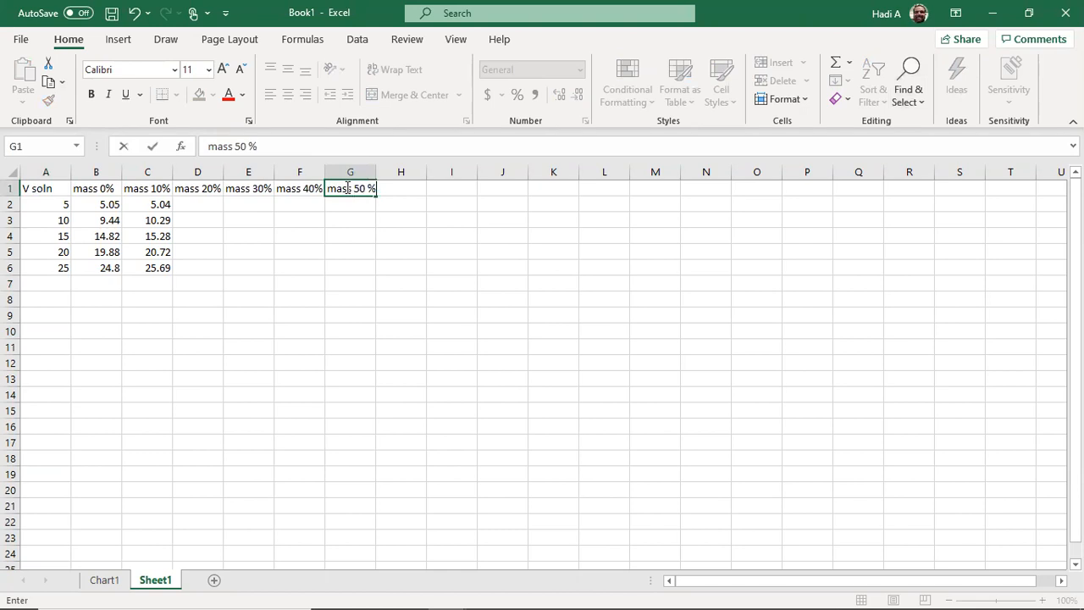
click(393, 207)
Step: Enter the column headers "mass 60 %" in H1 and "mass bevarge" in I1
click(398, 189)
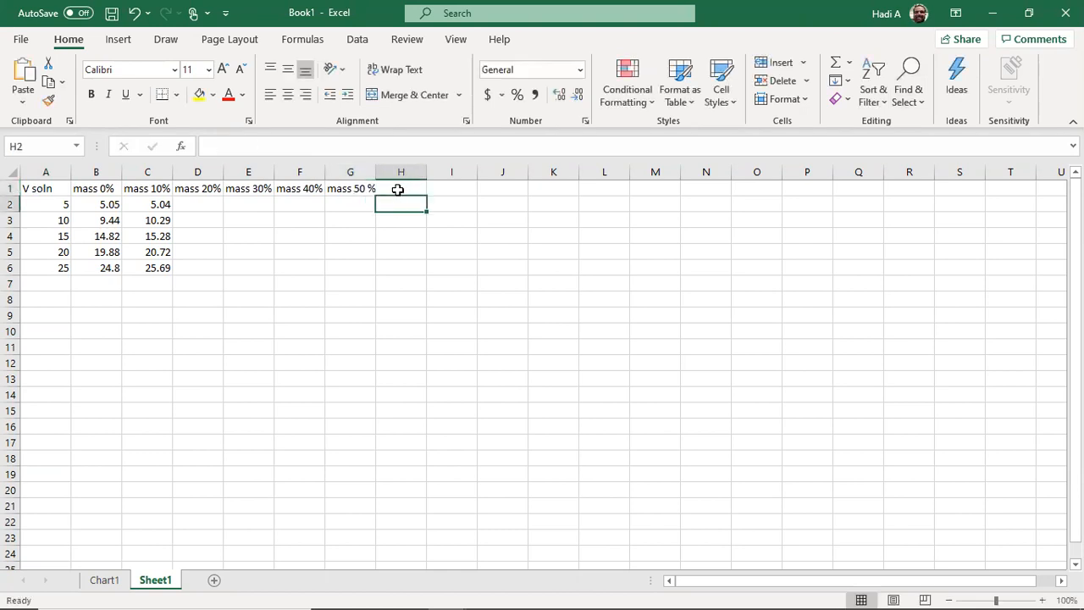
text(mass 60 %)
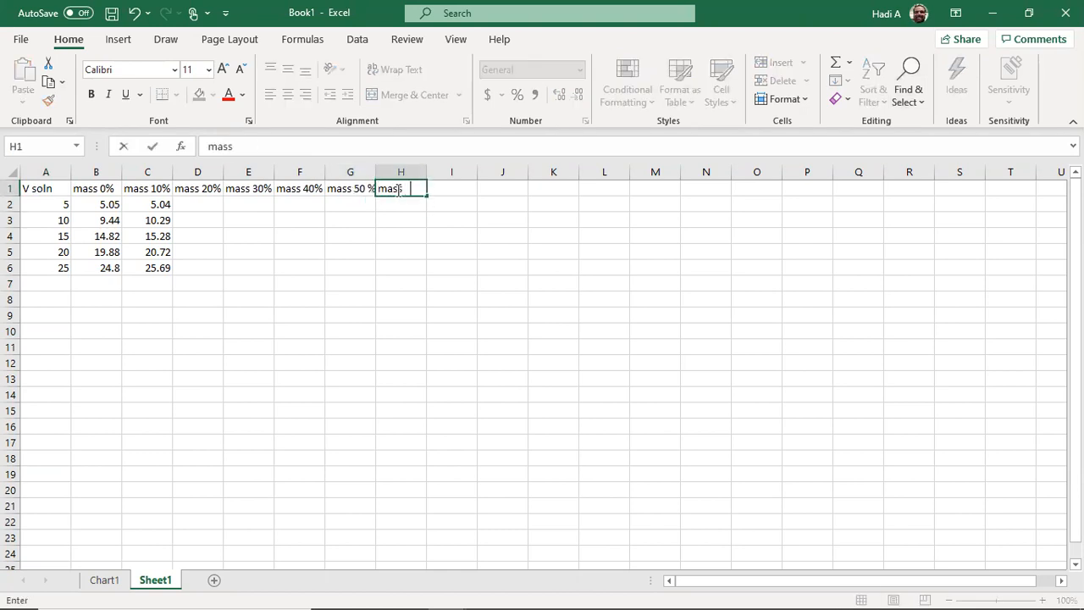
click(447, 205)
click(449, 188)
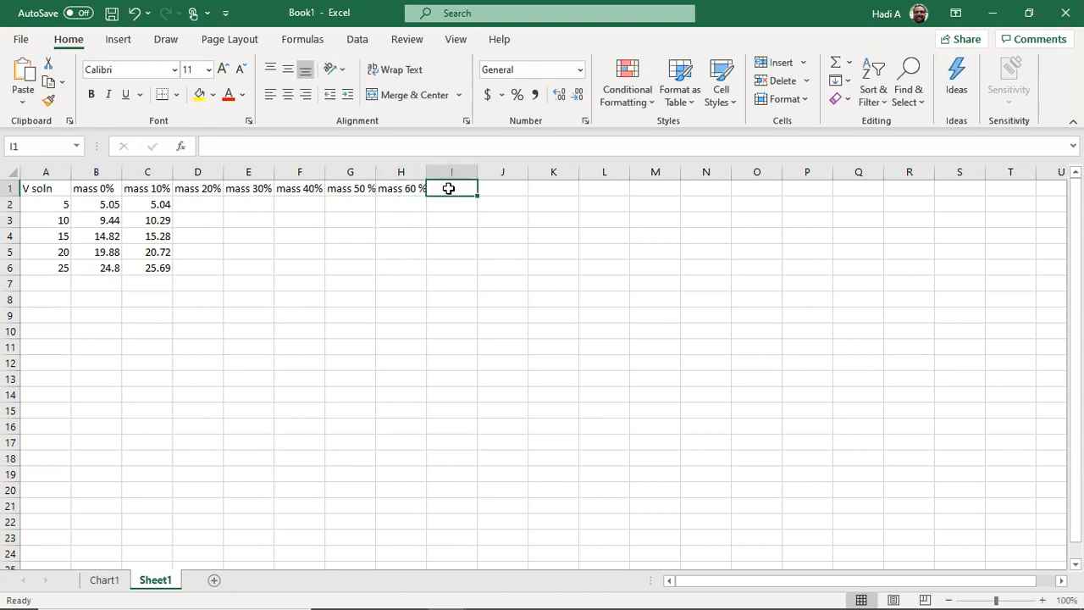
text(mass bevarge)
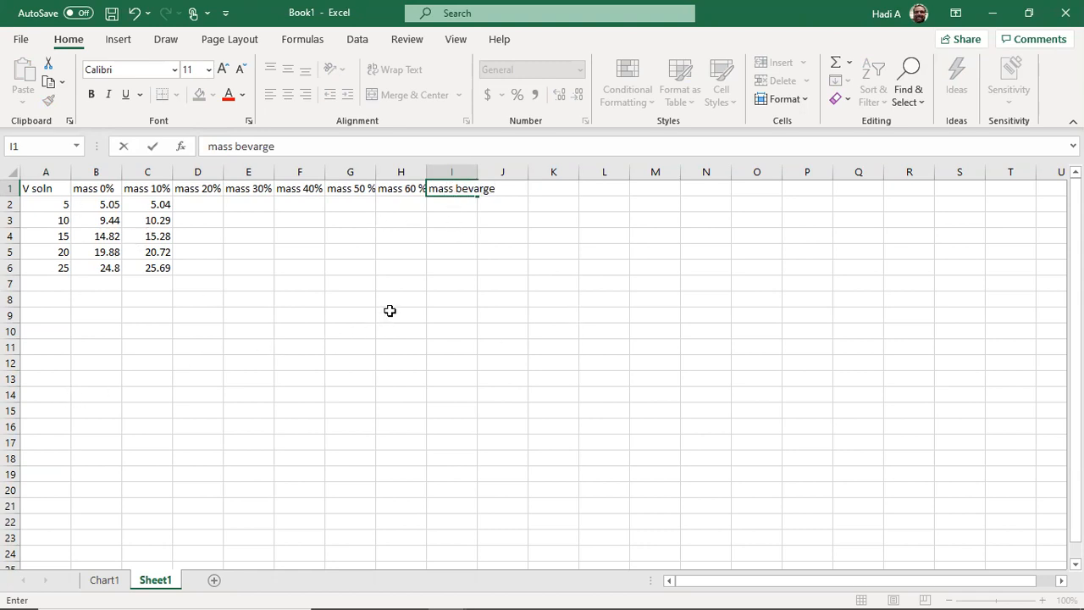
click(414, 287)
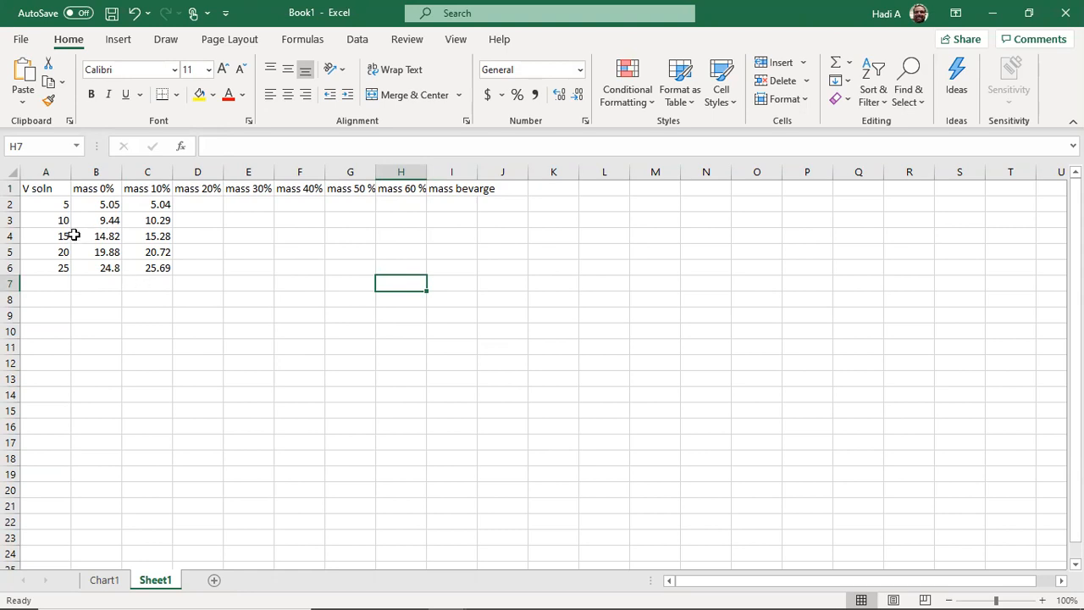
Step: Insert a markers-only scatter chart from the data in A2:C6, without the header row
drag(41, 206, 474, 268)
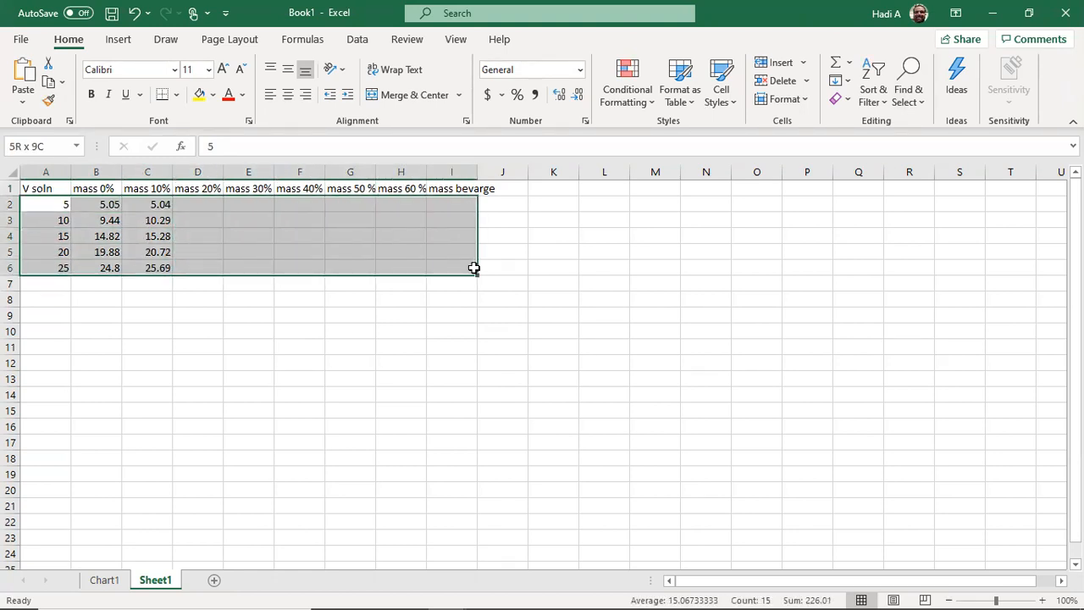
drag(474, 268, 168, 273)
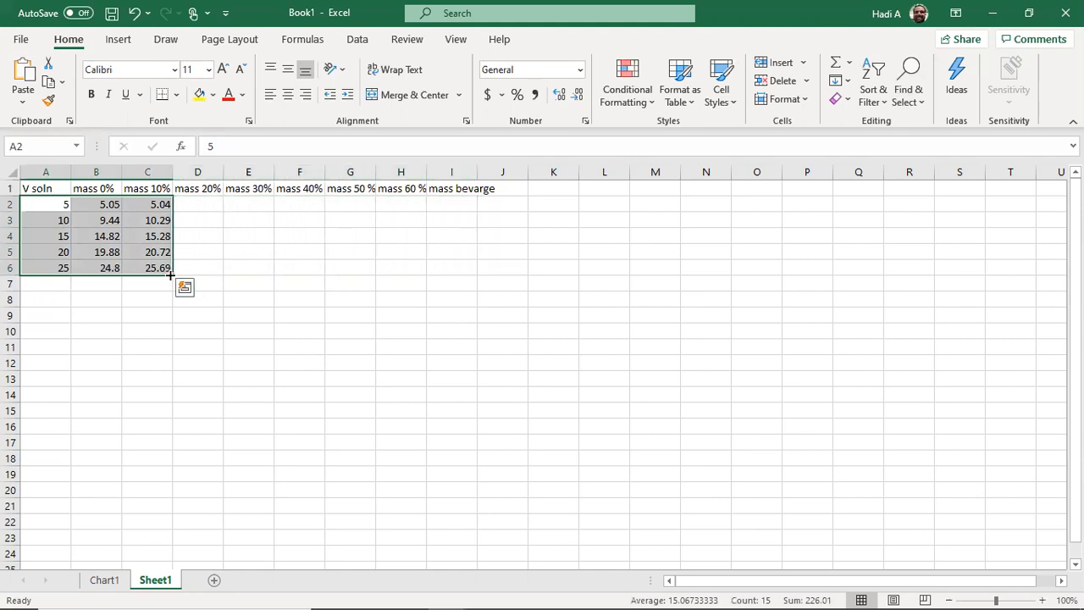
click(118, 40)
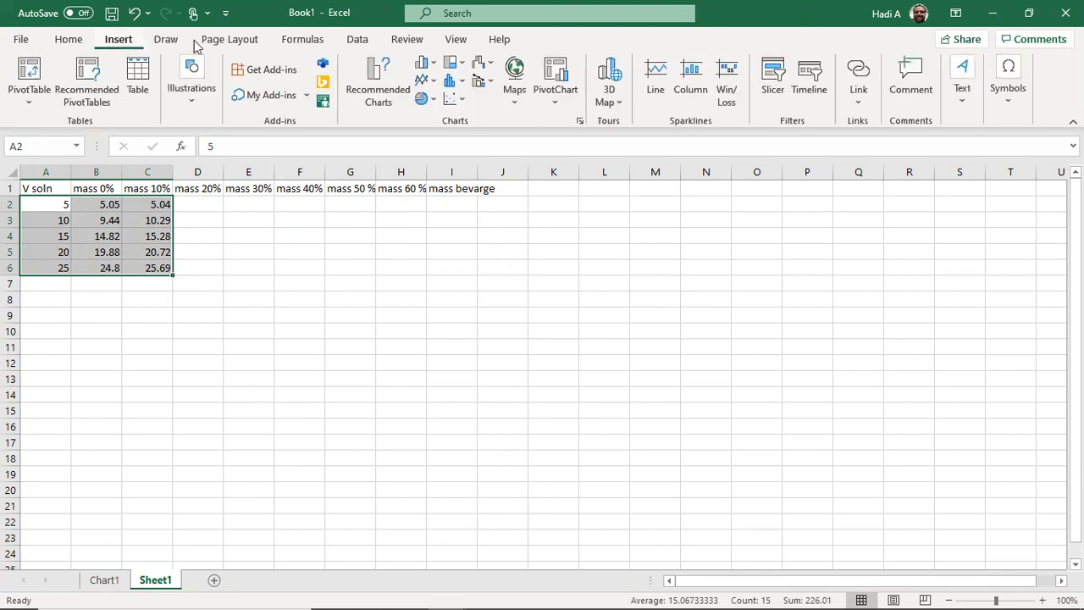
click(455, 98)
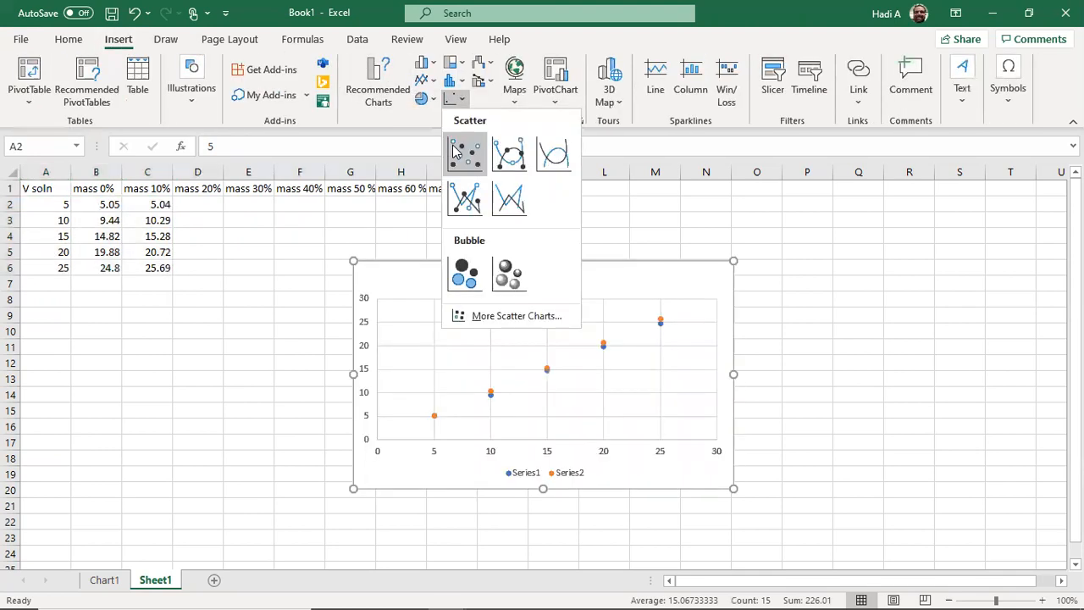
click(456, 153)
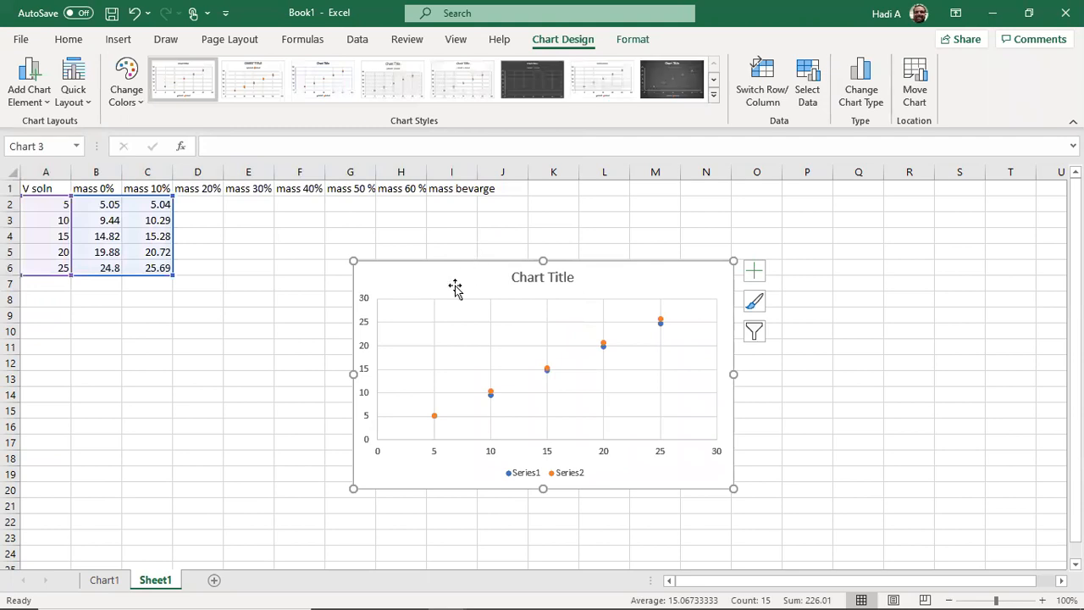
Step: Cut the scatter chart from the worksheet
right_click(402, 283)
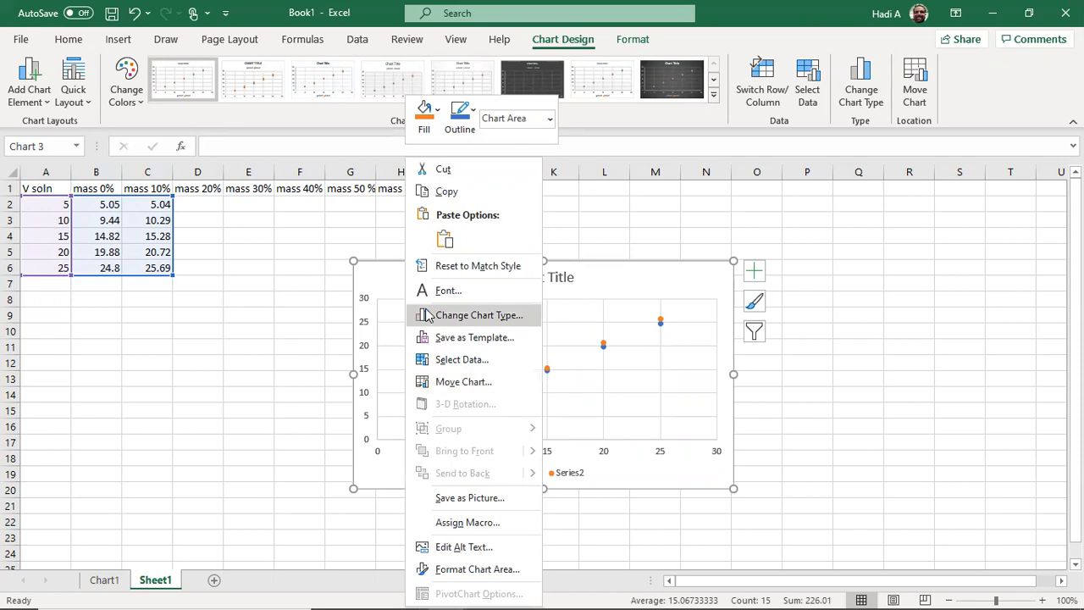
click(385, 273)
right_click(453, 277)
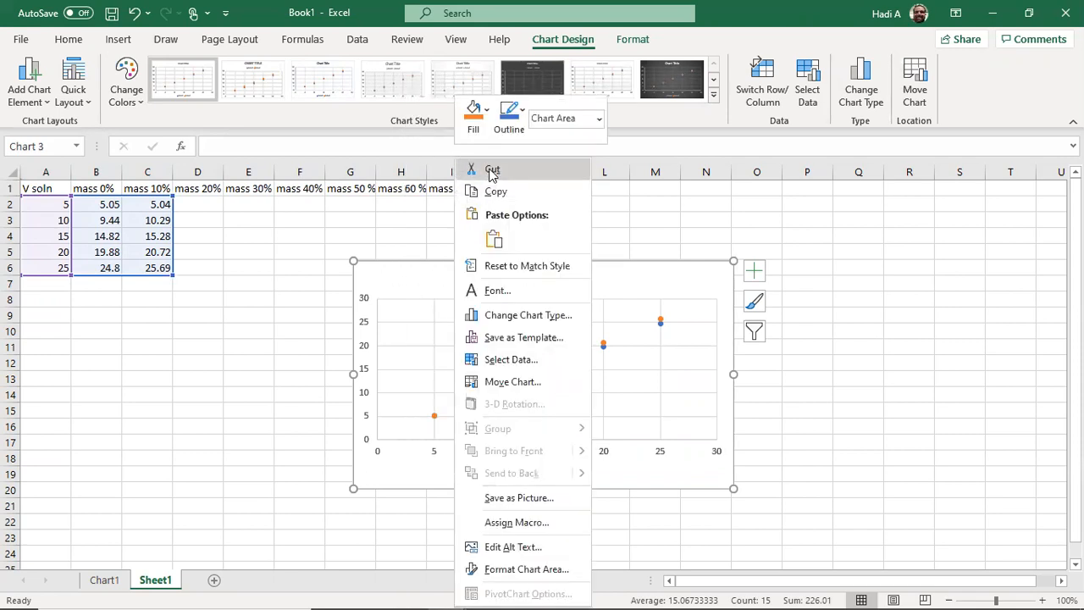
click(491, 172)
Step: Insert a markers-only scatter chart from A1:C6, including the headers, and move it to a new chart sheet
drag(39, 184, 152, 268)
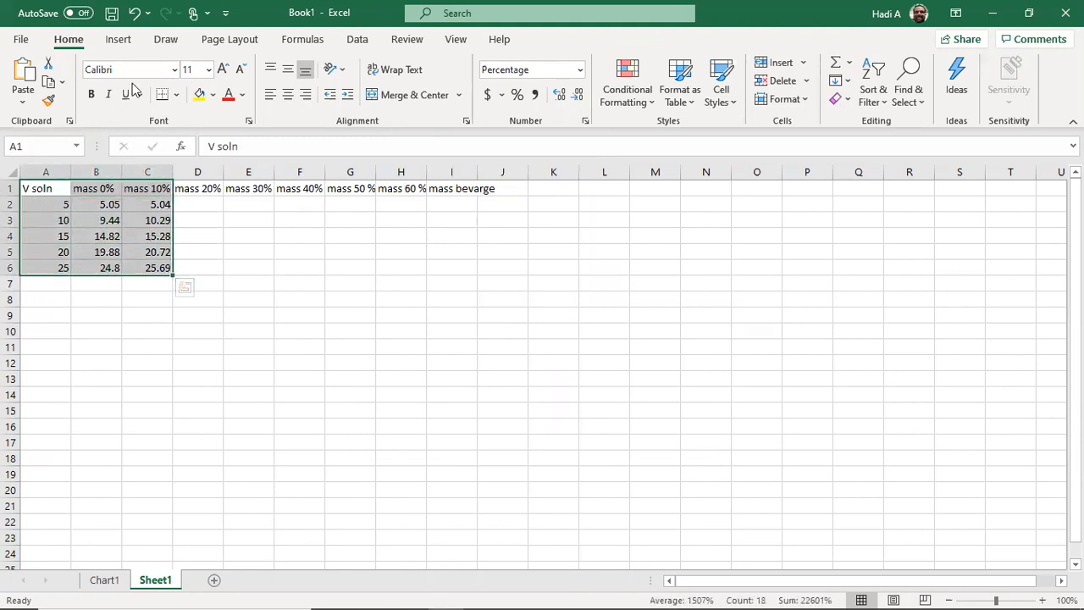
click(118, 40)
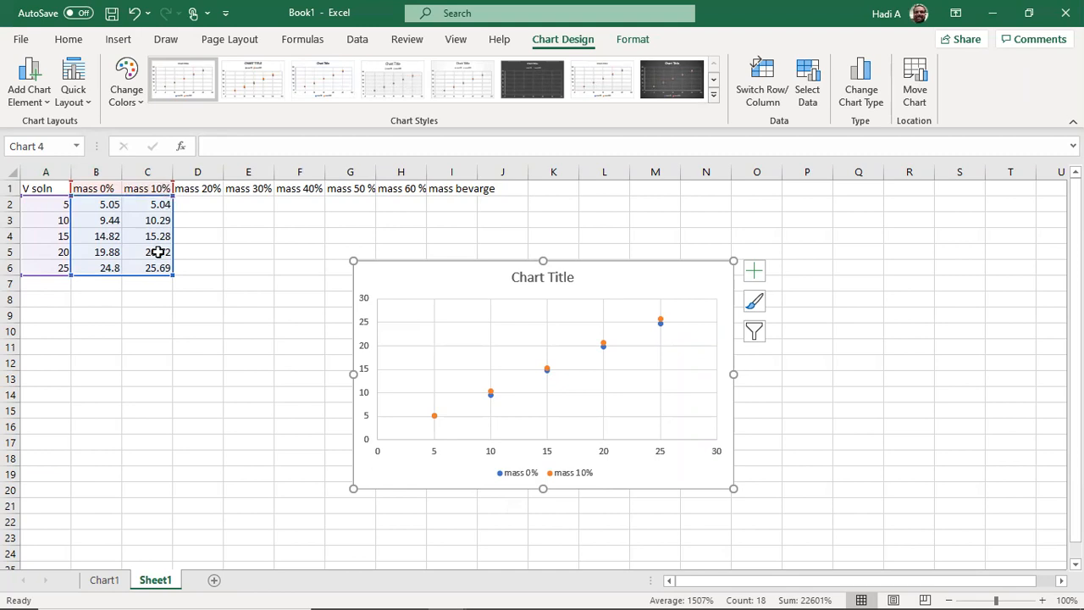
right_click(373, 287)
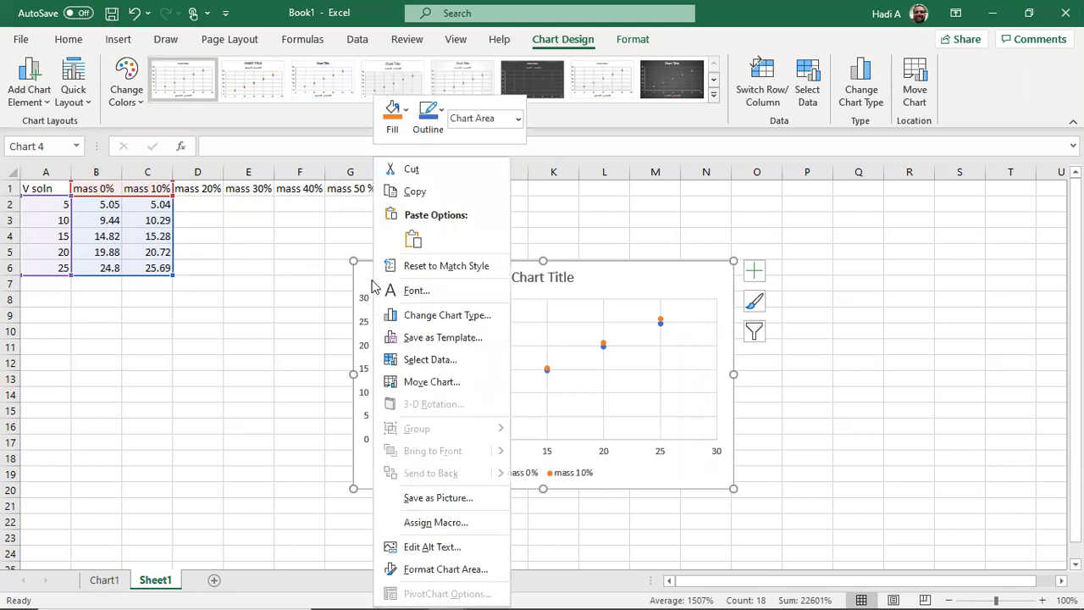
click(433, 382)
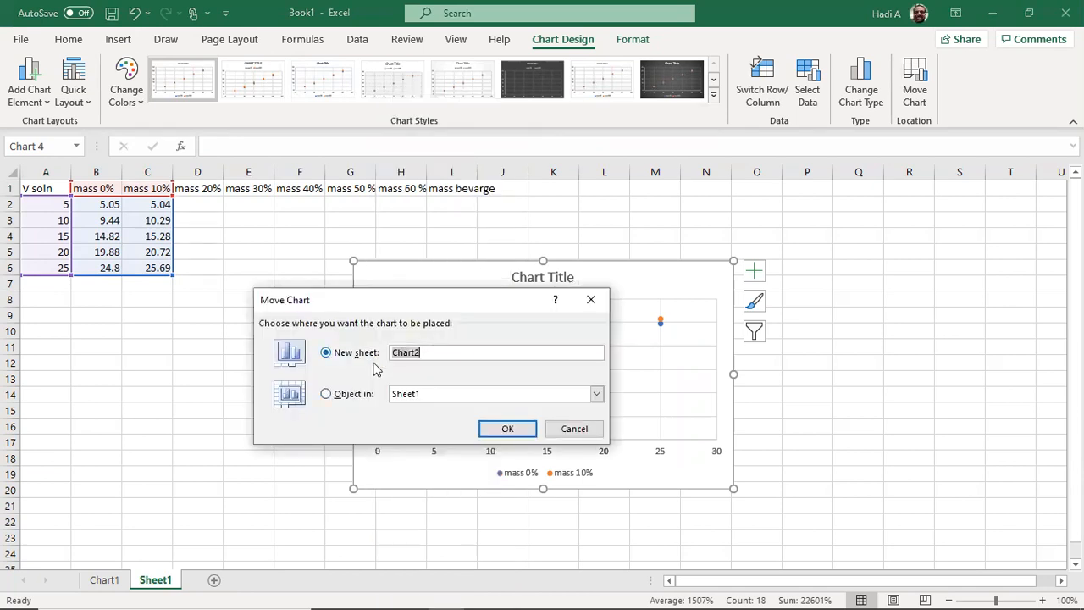
click(500, 429)
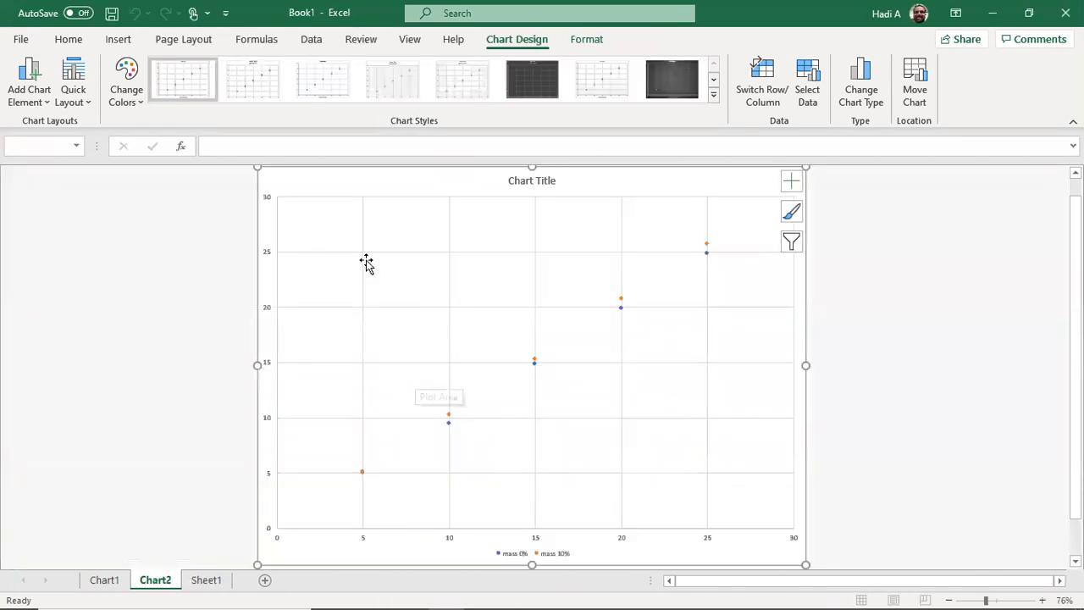
Step: Add a primary horizontal axis title to the chart reading "Volume of solution"
click(30, 104)
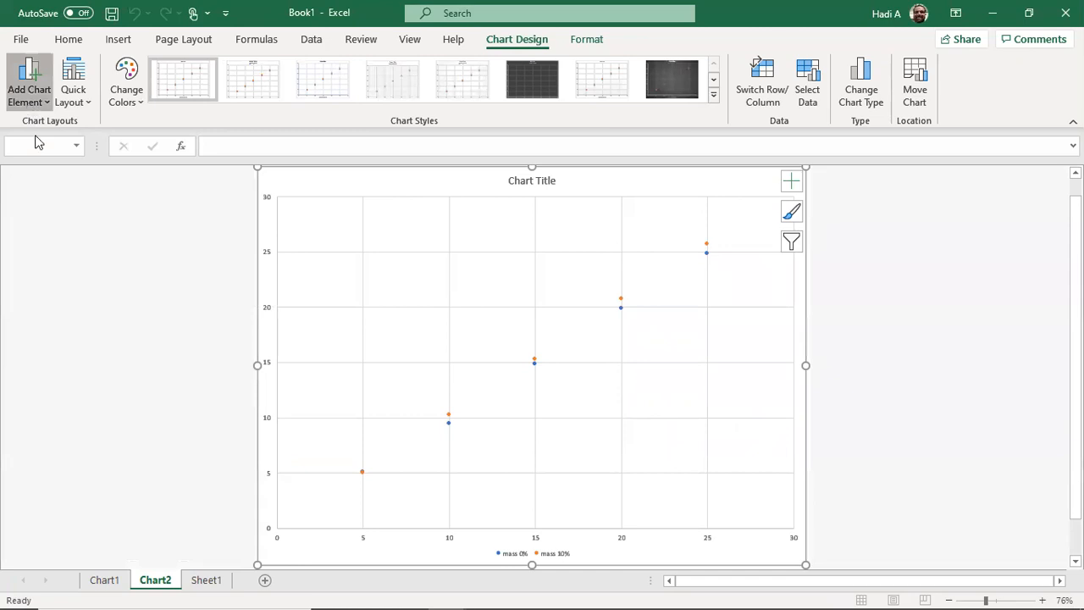
mouse_move(55, 150)
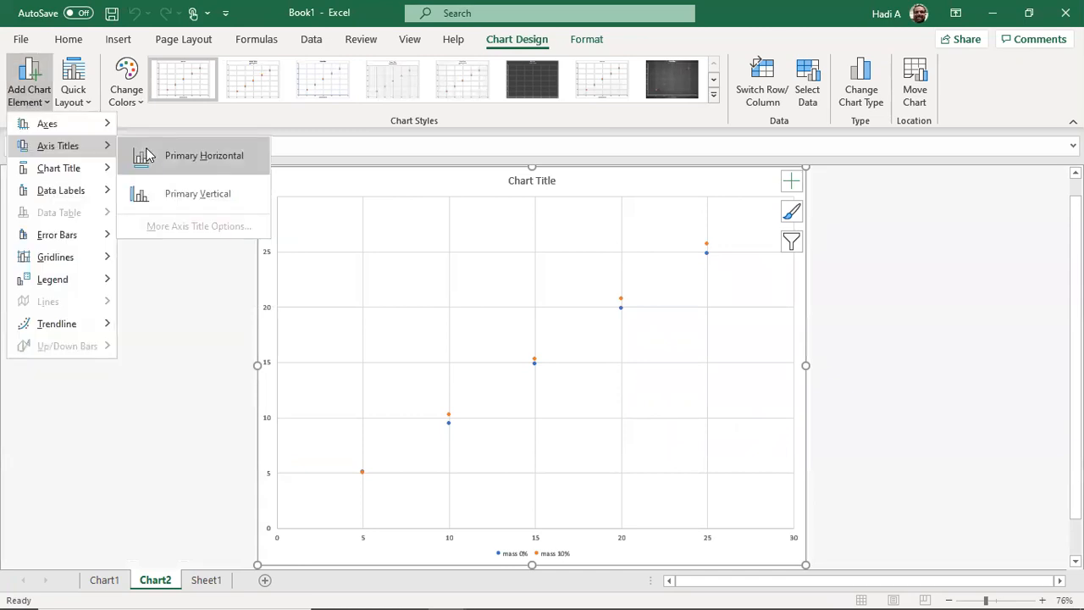
click(156, 166)
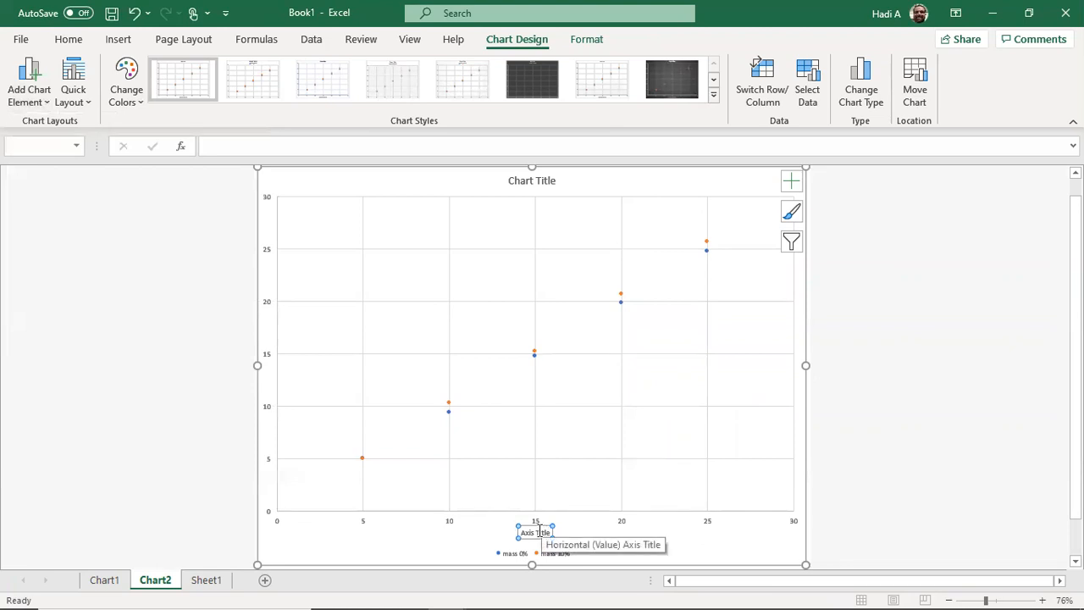
text(Volume of sol)
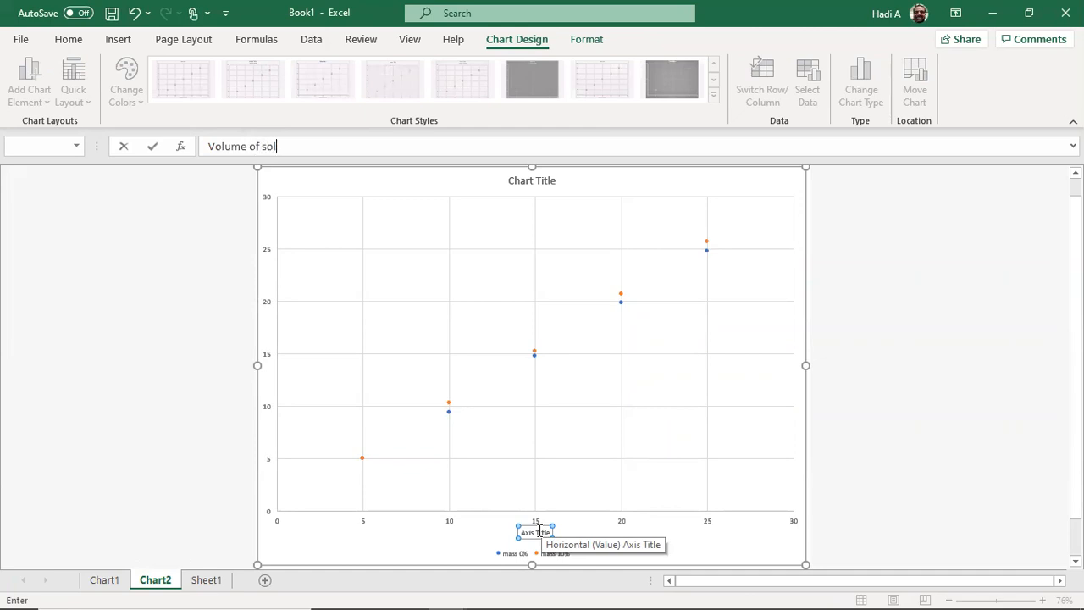
text(ution)
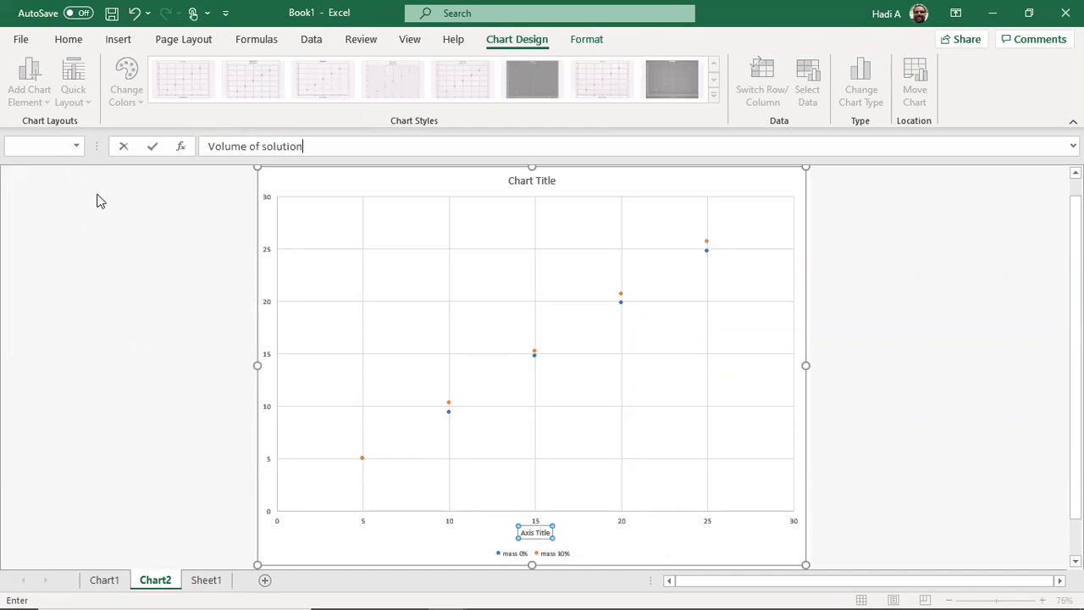
key(Return)
Step: Add a primary vertical axis title to the chart reading "mass of solution"
click(44, 88)
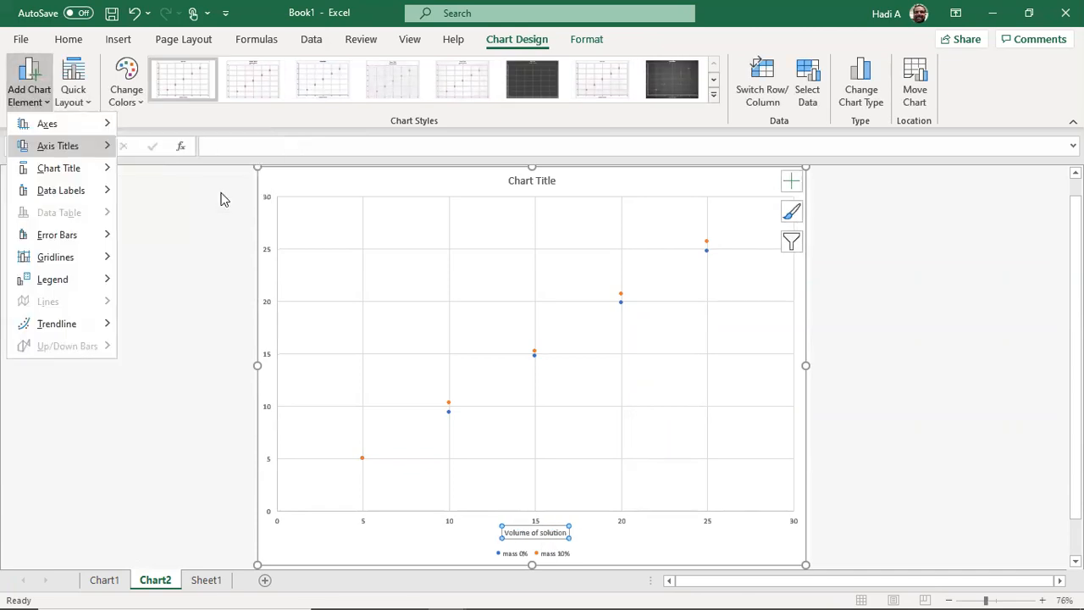
click(255, 151)
text(mas)
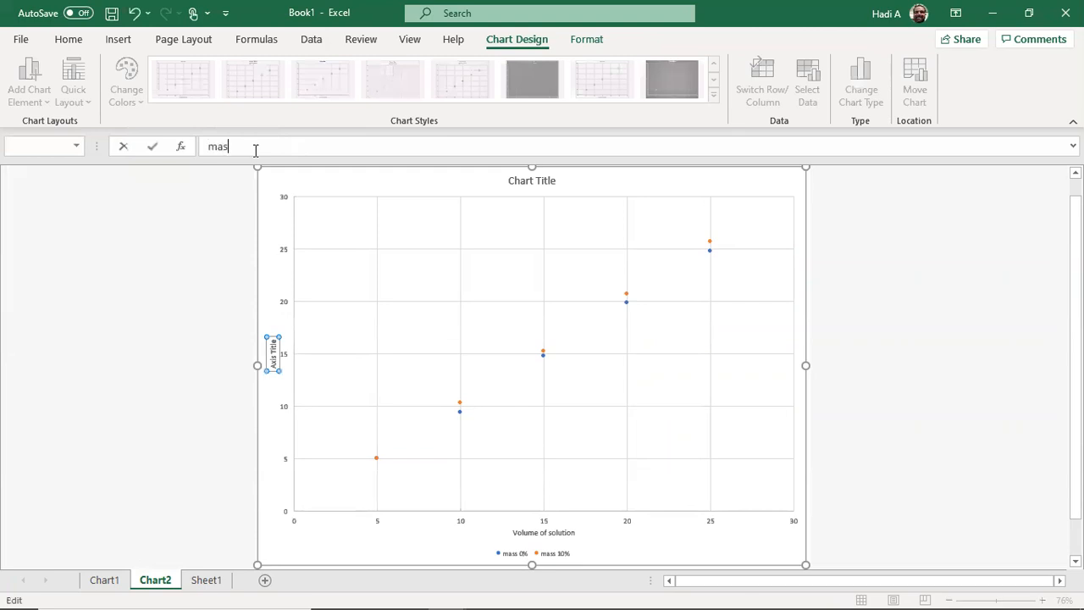
text(s of smlution)
key(Return)
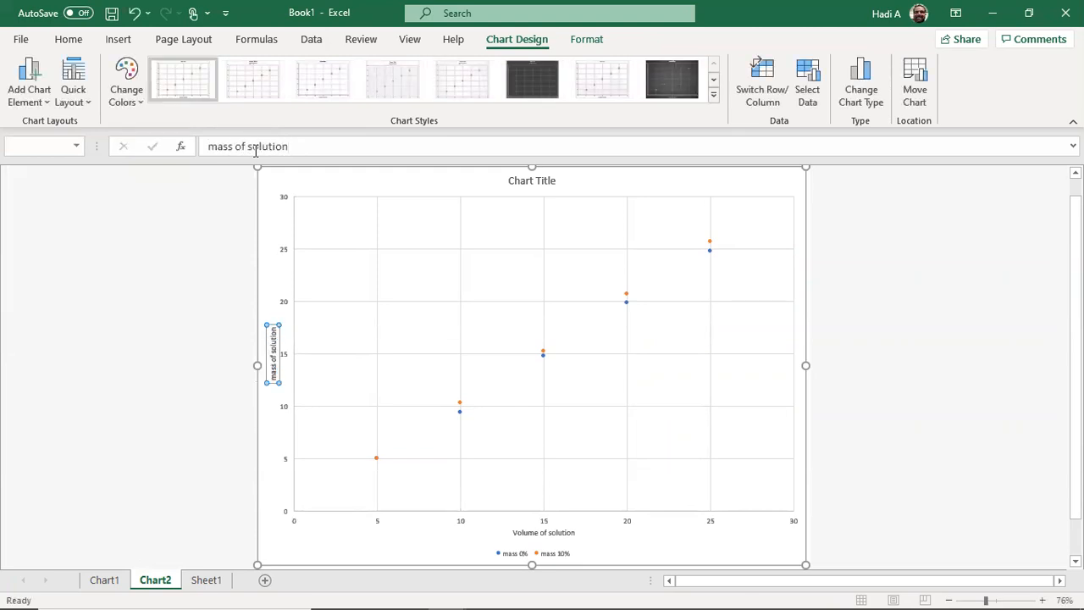
Step: Append the unit "(g)" to the vertical axis title so it reads "mass of solution (g)"
click(287, 148)
text((g)
key(Return)
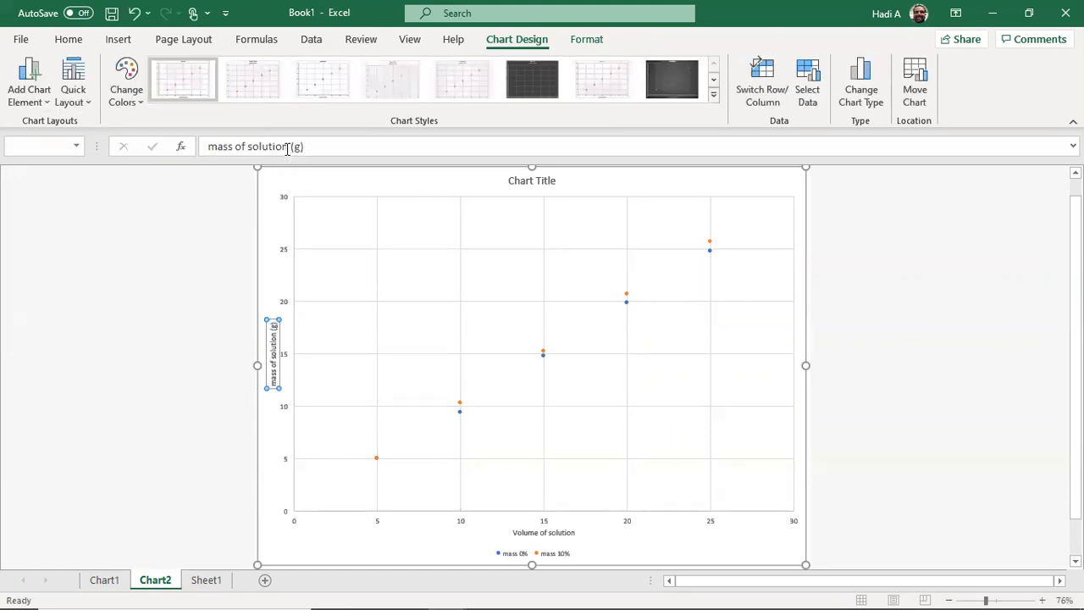
Step: Append the unit "(mL)" to the horizontal axis title so it reads "Volume of solution (mL)"
click(541, 530)
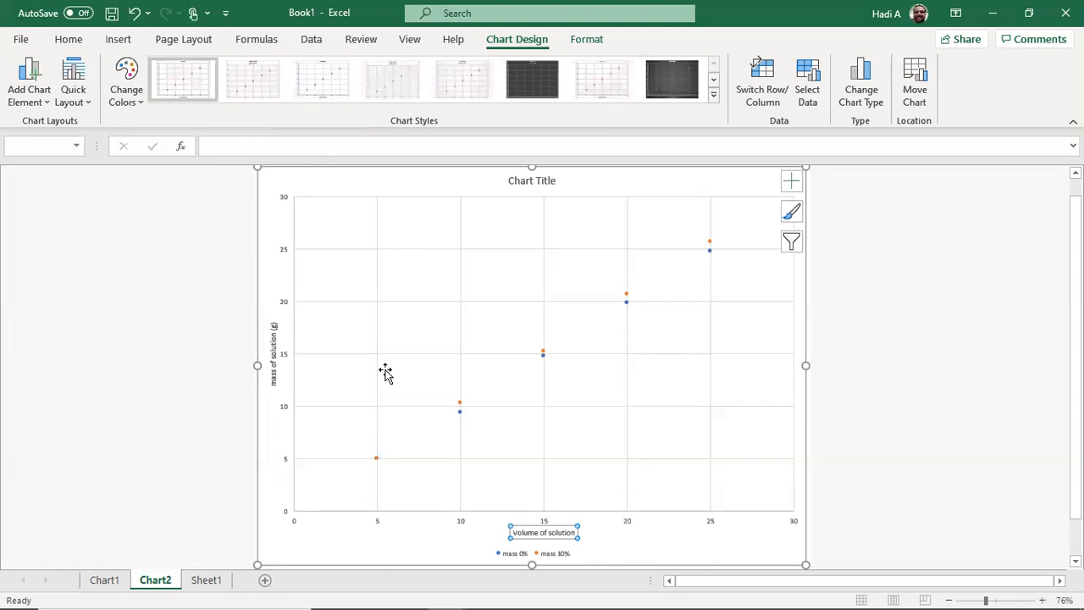
click(575, 532)
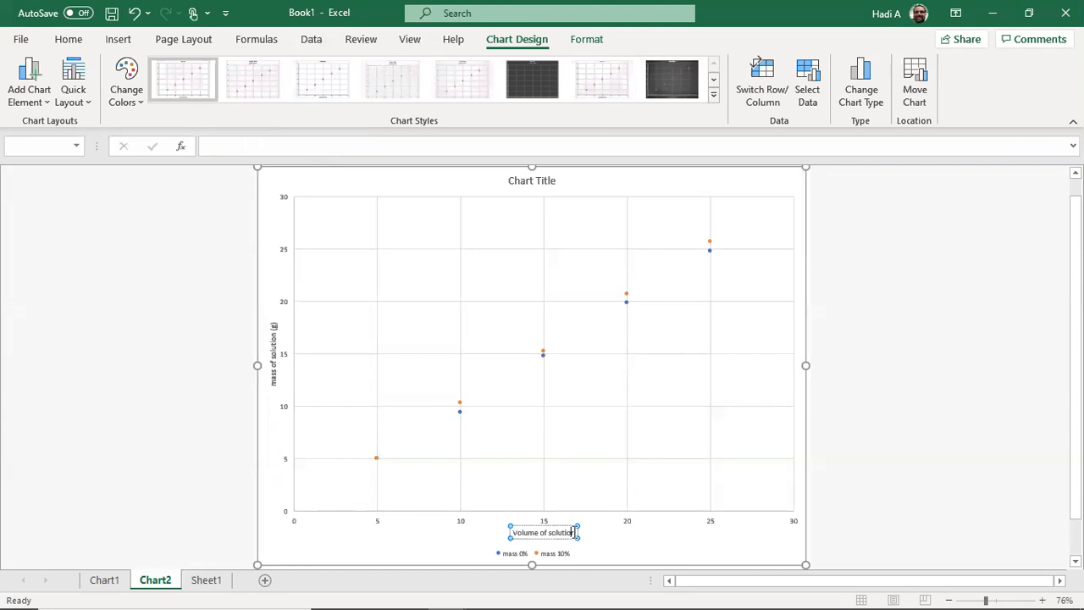
text((mL)
key(BackSpace)
key(BackSpace)
key(BackSpace)
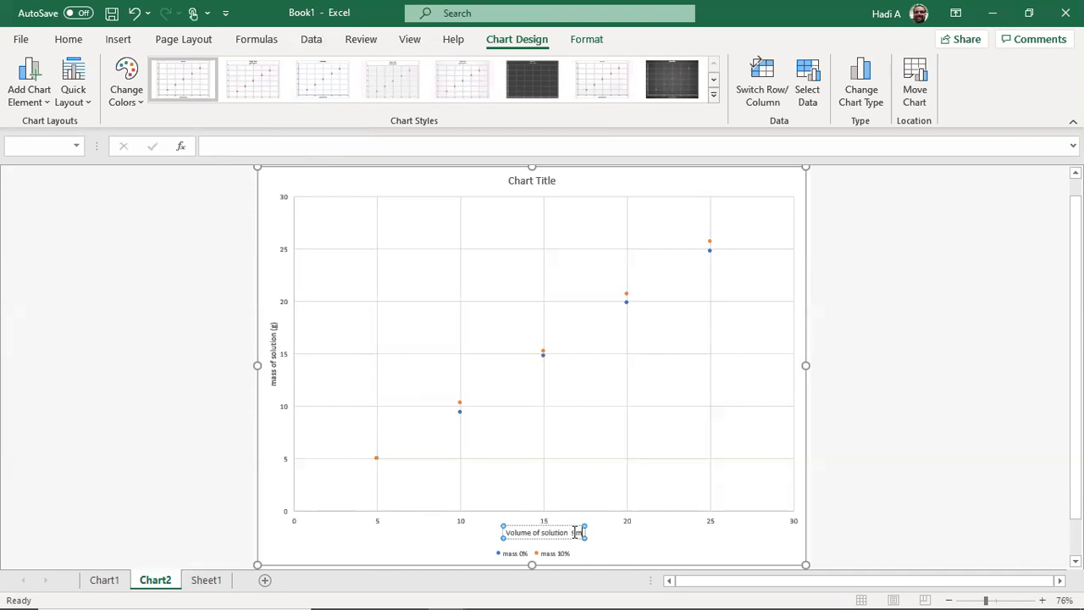
text((mL))
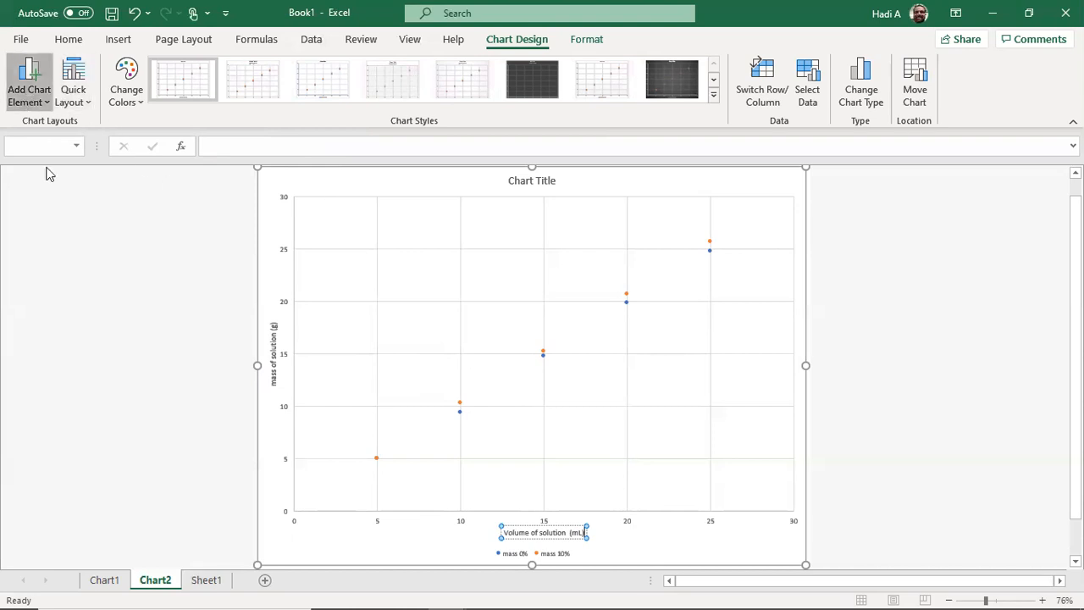
Step: Place a chart title above the chart reading "Mass vs Volume for Different concentrations of Sugar"
click(25, 100)
mouse_move(44, 169)
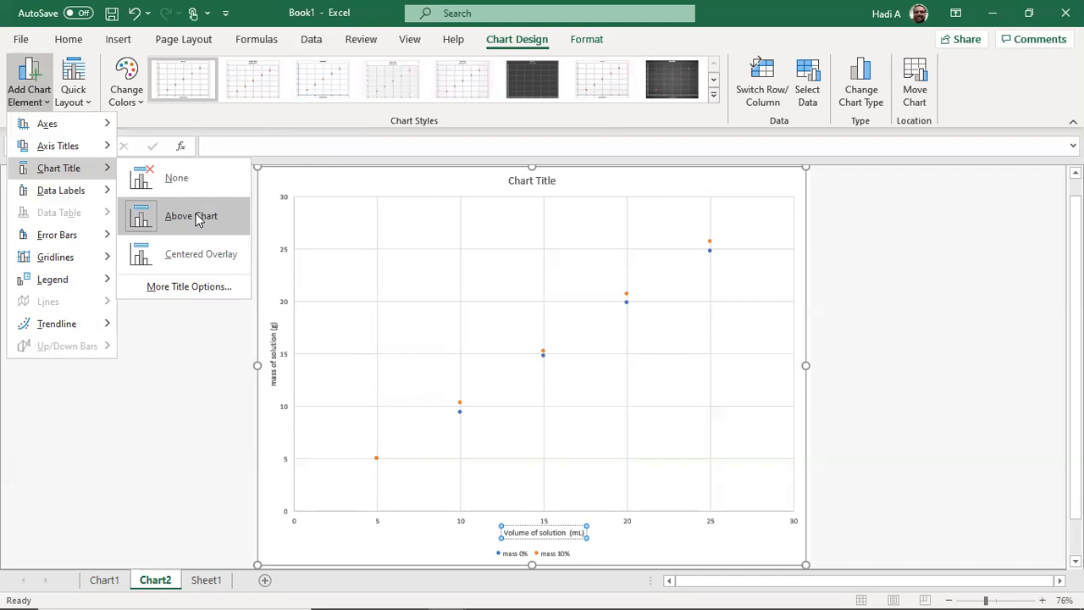
click(197, 219)
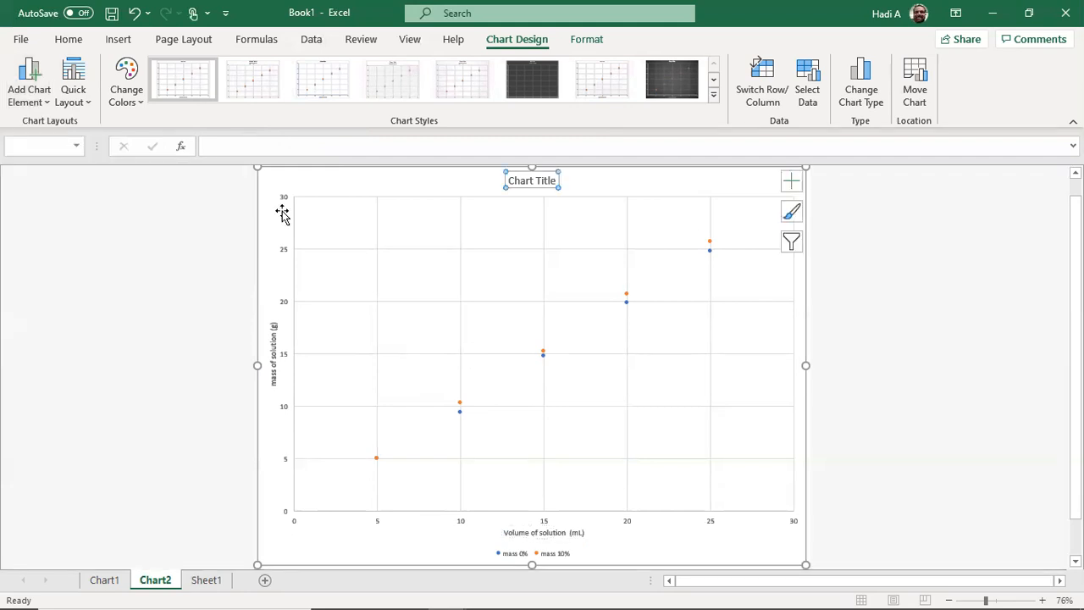
click(271, 147)
text(Mass vs VOlume)
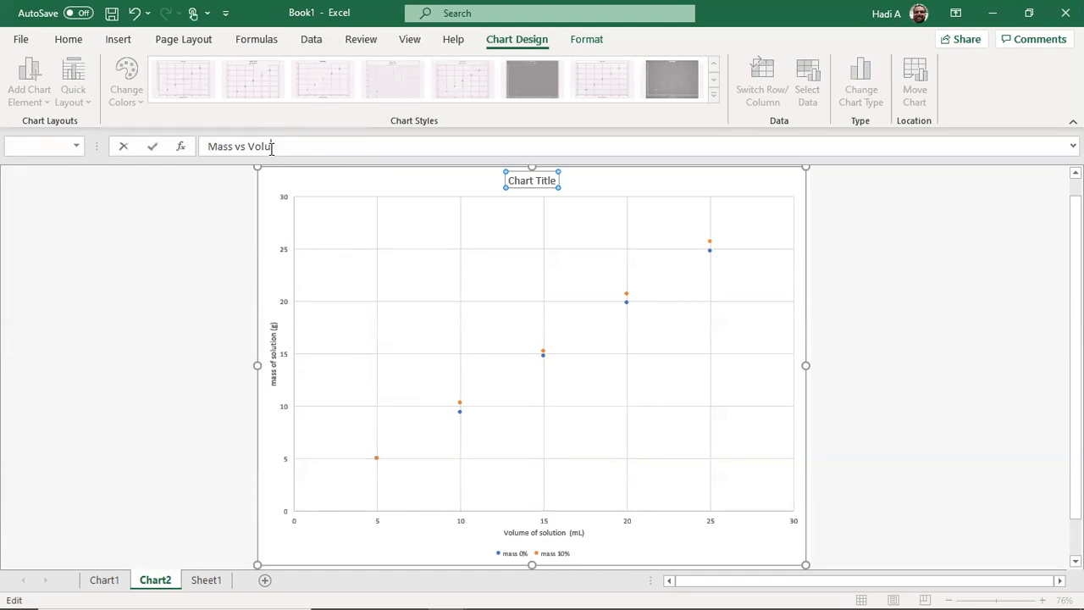
text(e for Different solu)
key(BackSpace)
text(conven)
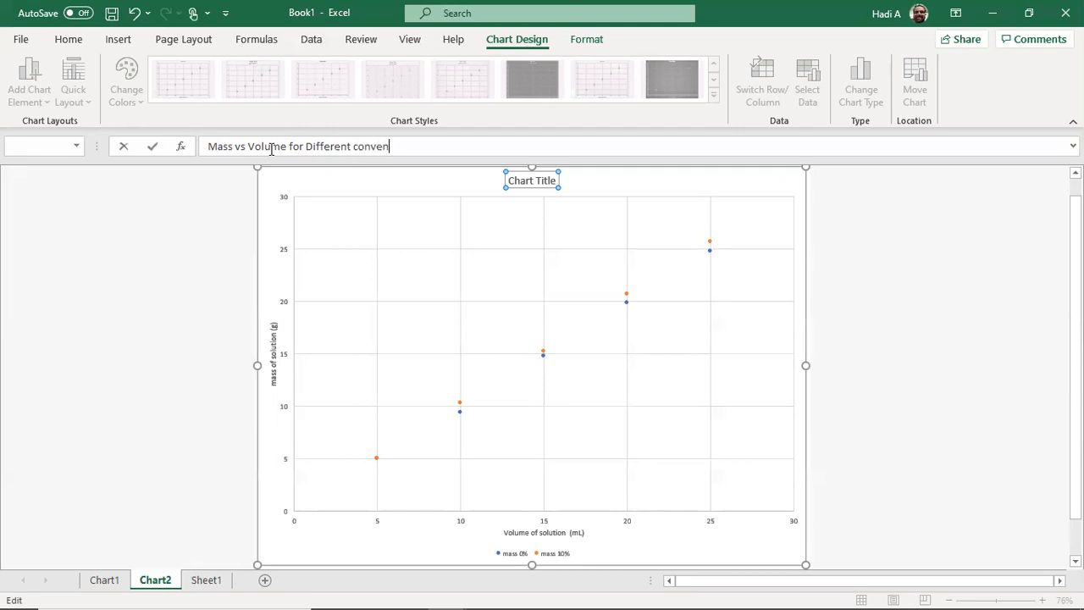
key(BackSpace)
key(BackSpace)
key(BackSpace)
text(centrations o)
key(Return)
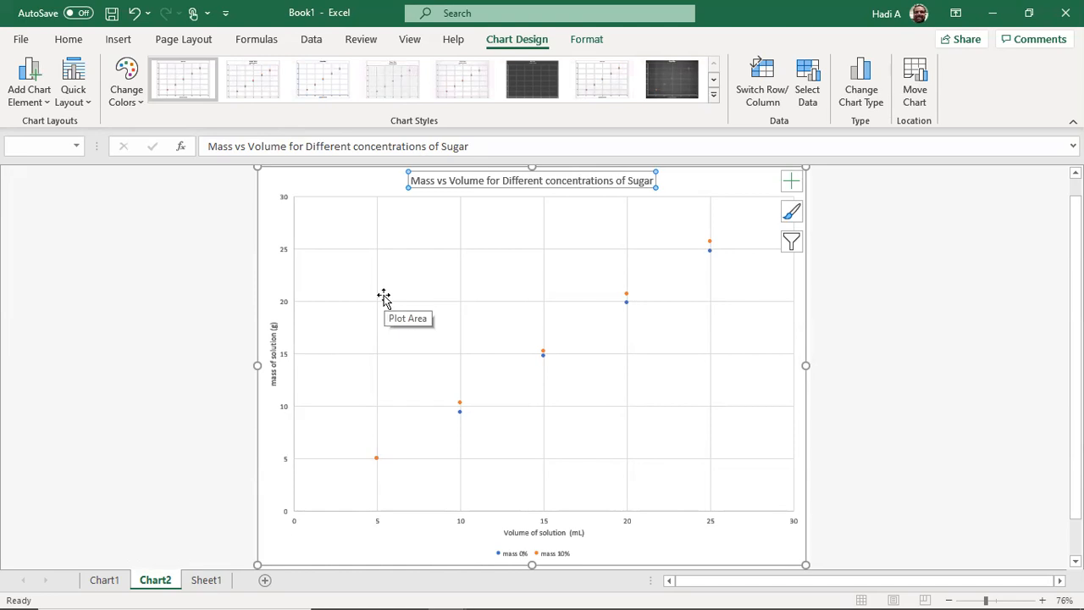
Step: Add a linear trendline to the mass 10% series and display its equation on the chart
mouse_move(459, 406)
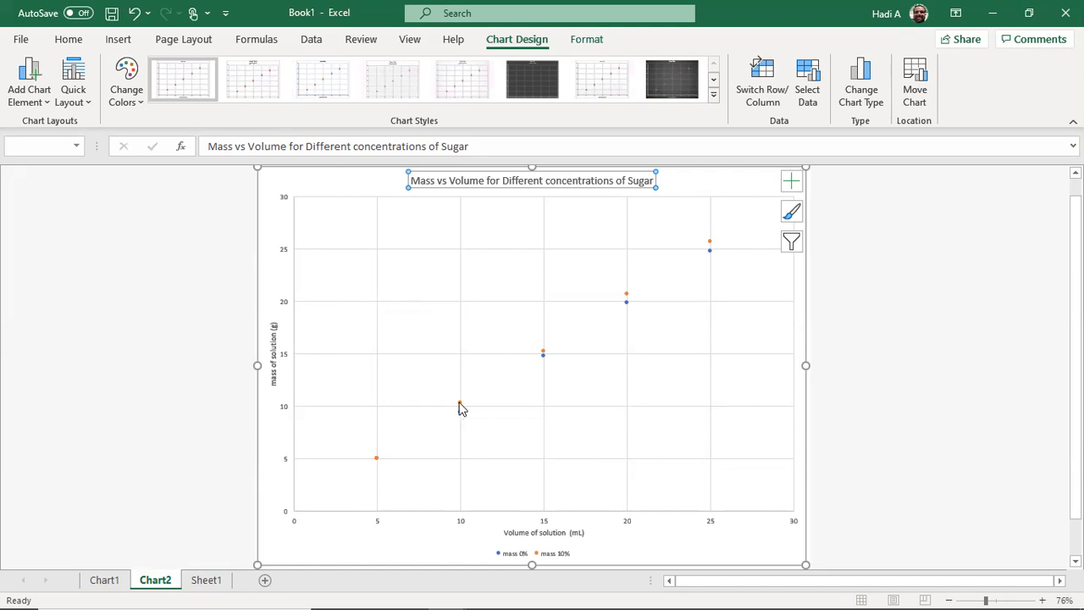
right_click(459, 406)
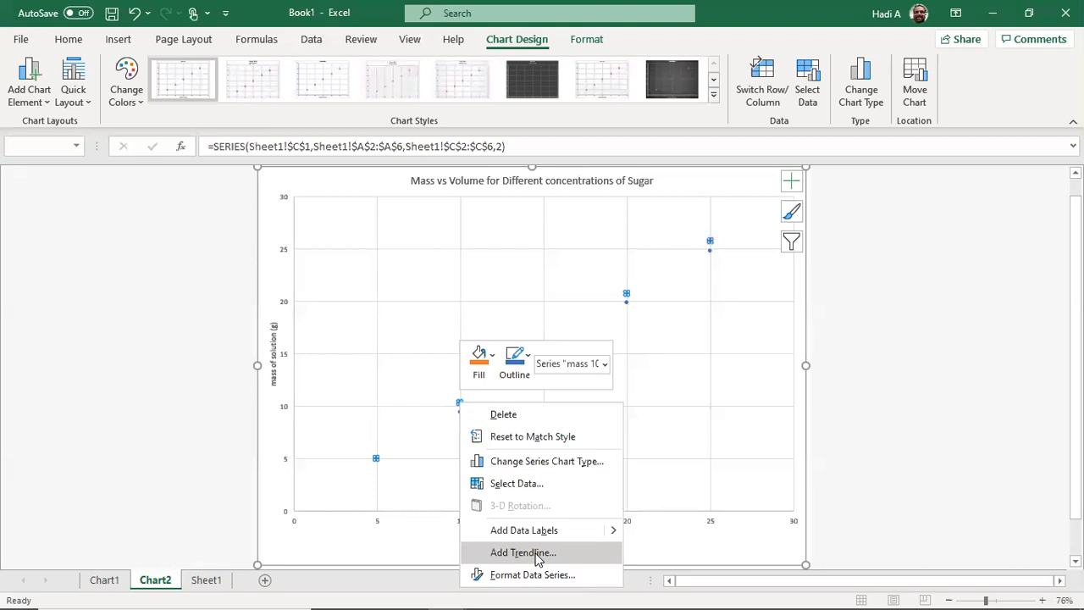
click(522, 552)
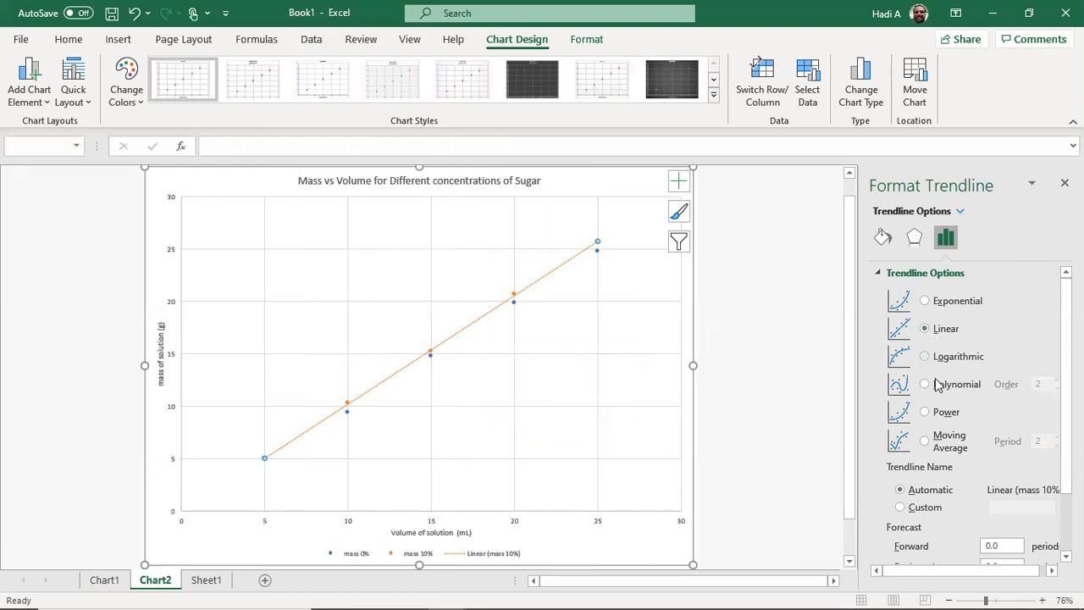
scroll(949, 508, down, 1)
scroll(949, 511, down, 1)
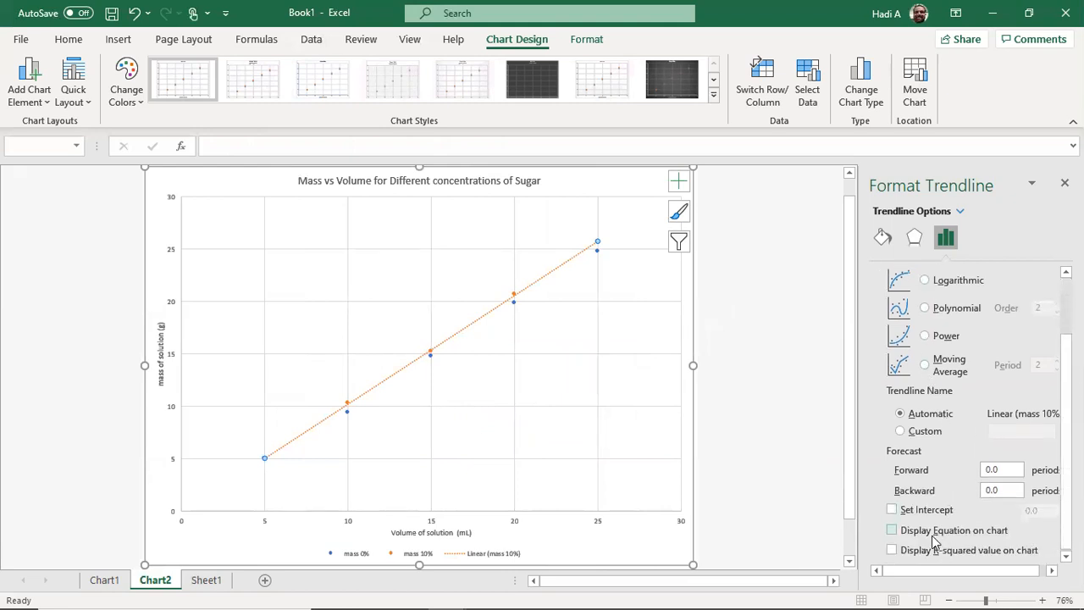
click(930, 536)
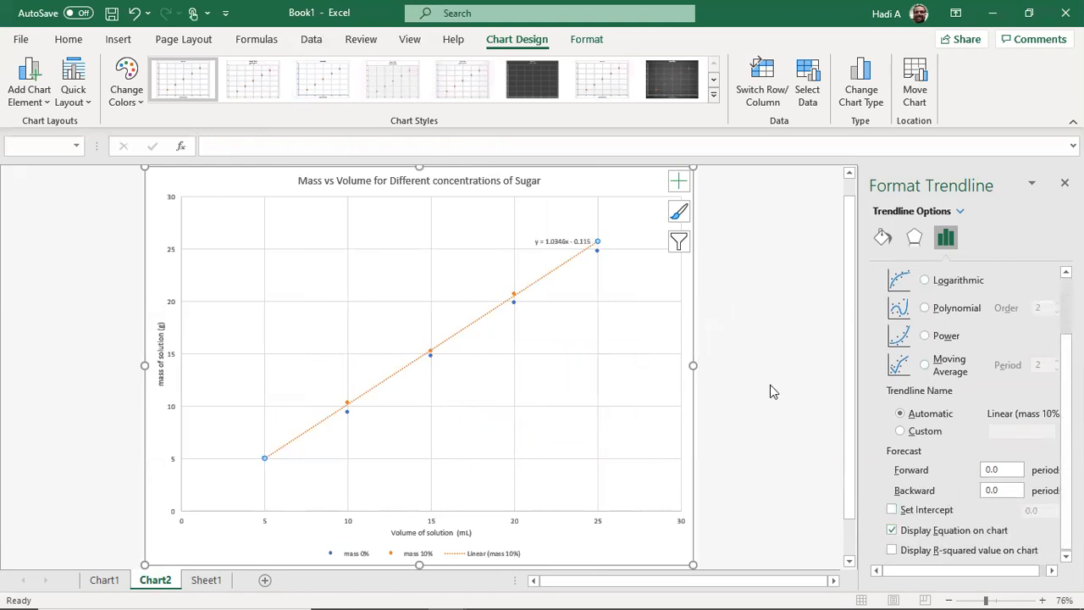
Step: Move the mass 10% trendline equation away from the line to the empty upper-left area of the plot
click(575, 242)
drag(575, 243, 307, 215)
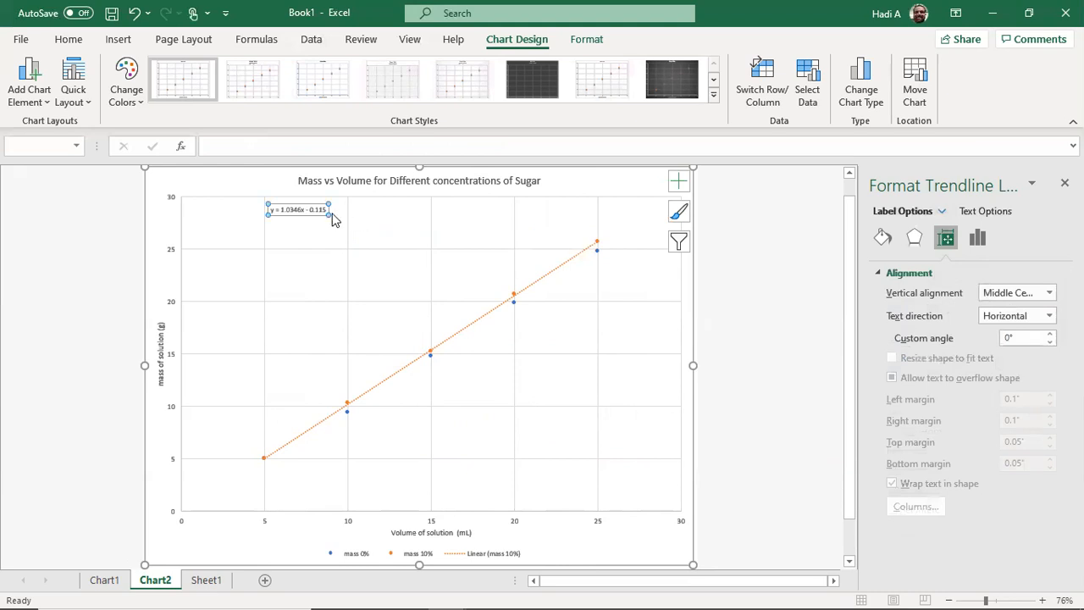
click(282, 210)
drag(281, 209, 296, 210)
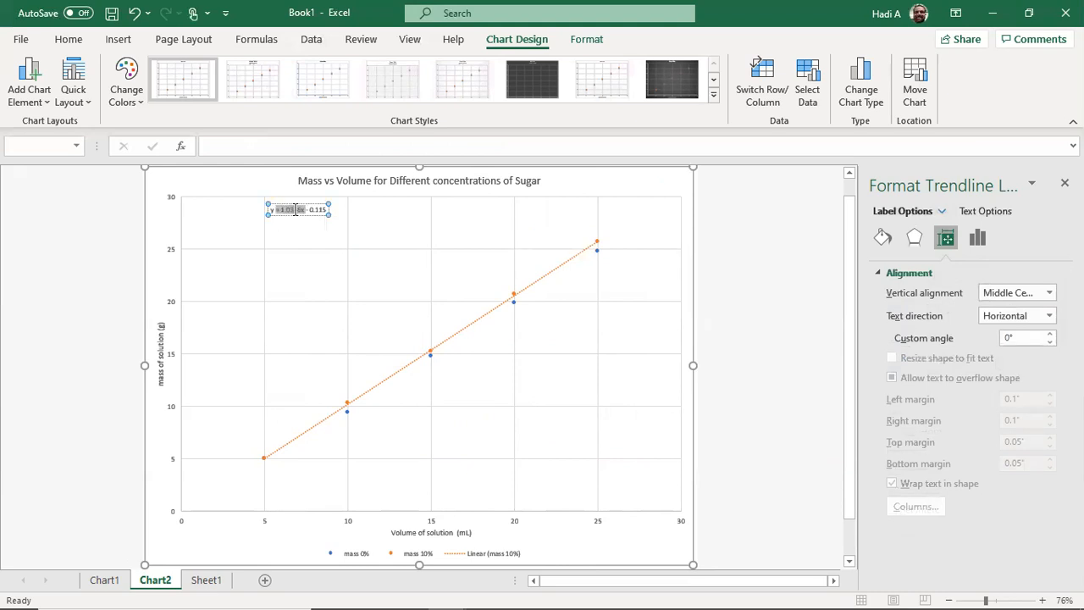
click(319, 292)
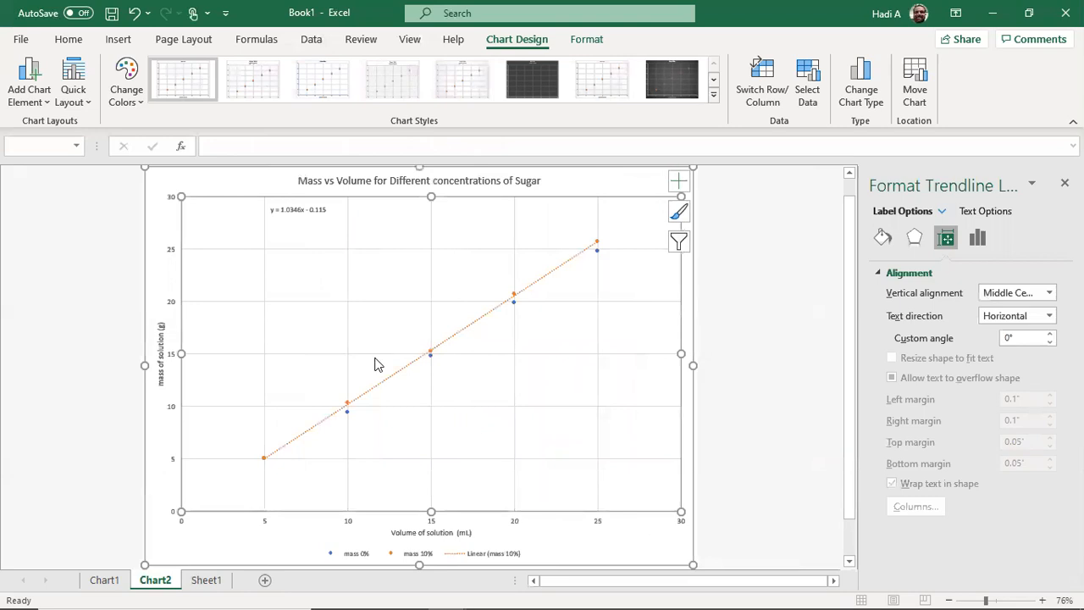
Step: Add a linear trendline with displayed equation to the mass 0% series, placing the equation directly below the mass 10% equation
right_click(429, 356)
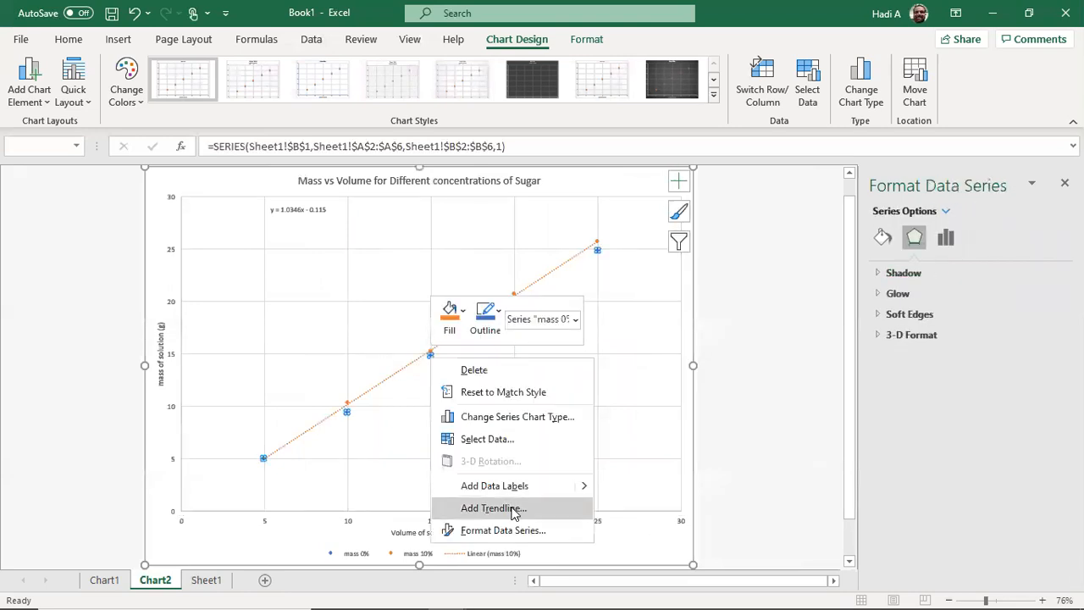
click(494, 508)
scroll(959, 406, down, 1)
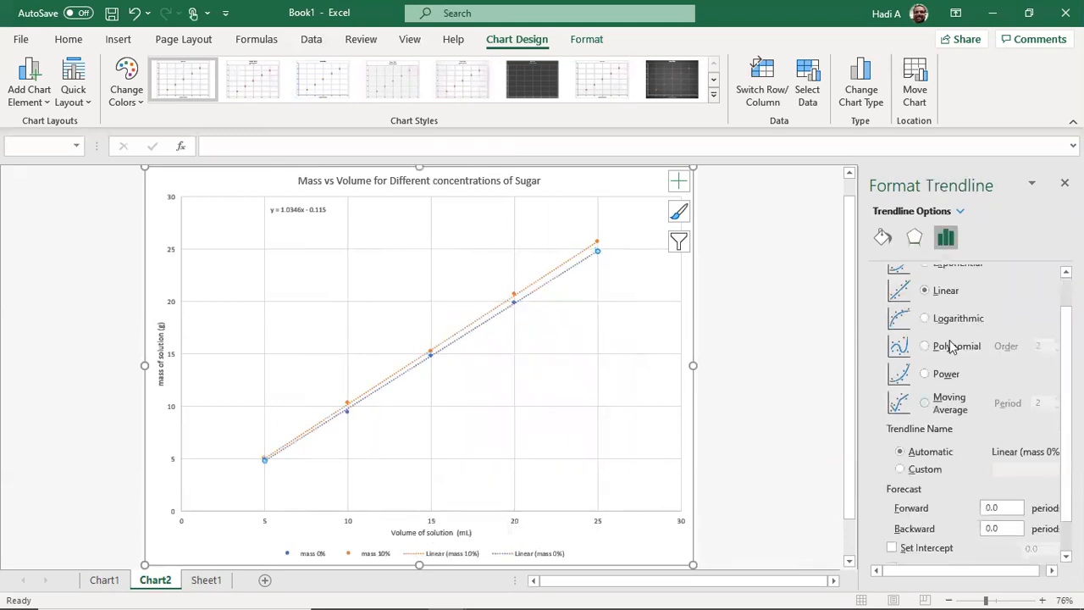
scroll(948, 327, down, 1)
click(938, 532)
drag(561, 256, 297, 231)
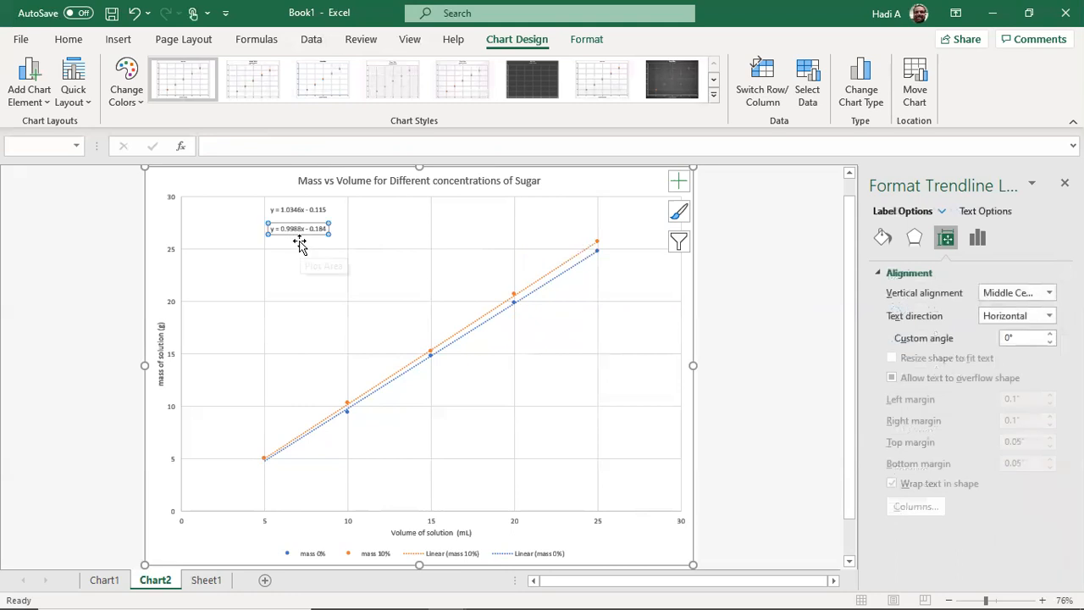